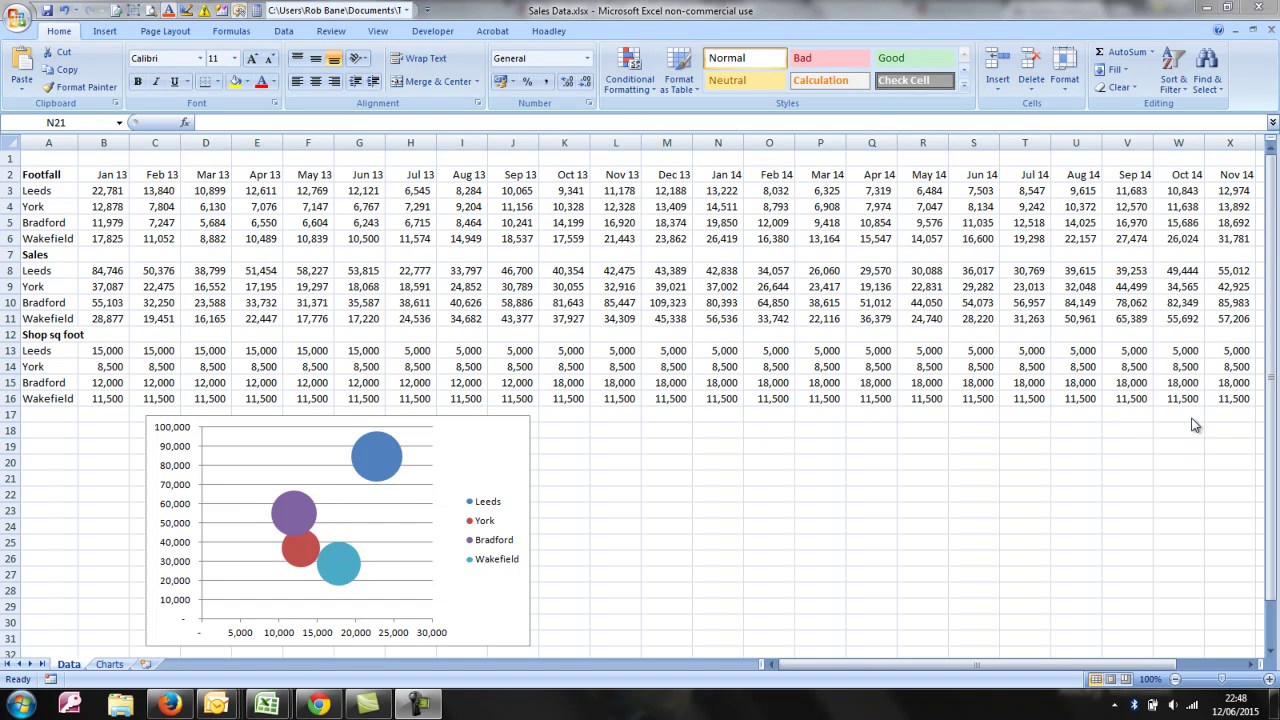
# Switch to the browser and resume playing the Joy of Stats YouTube video.
pyautogui.hotkey('alt', 'Tab')
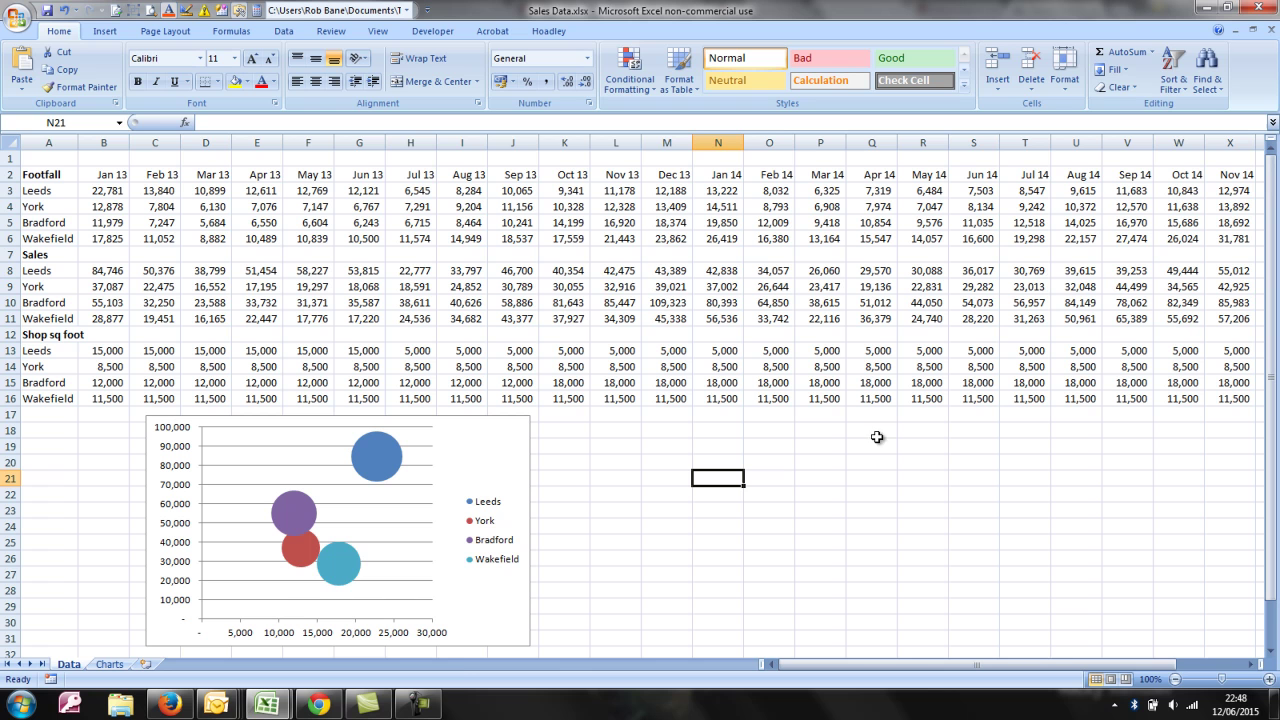
pyautogui.moveTo(320, 710)
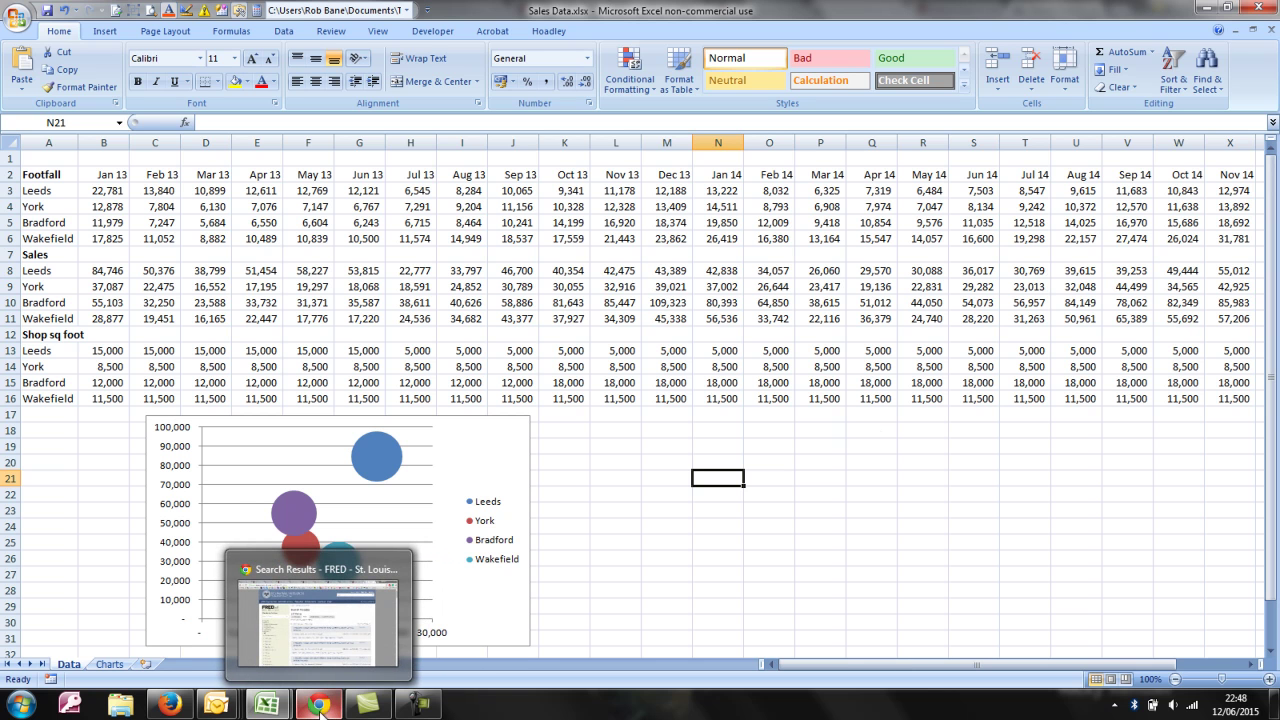
pyautogui.click(182, 707)
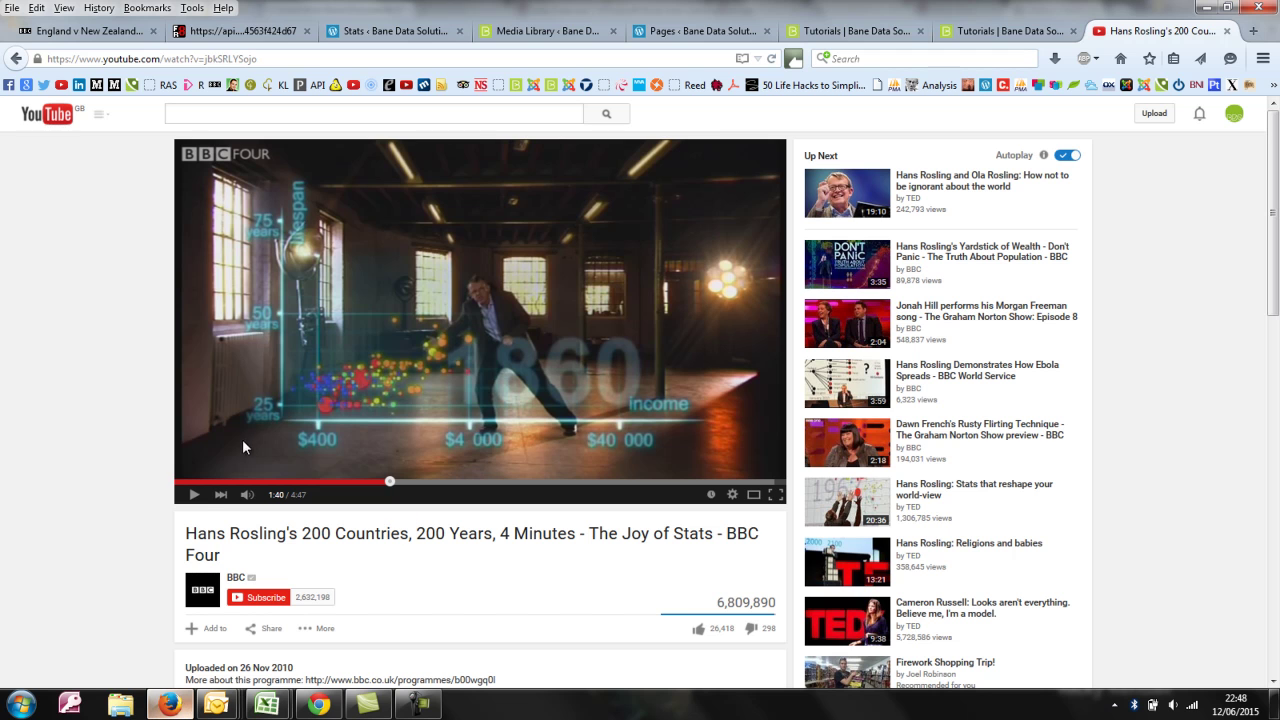
pyautogui.click(195, 498)
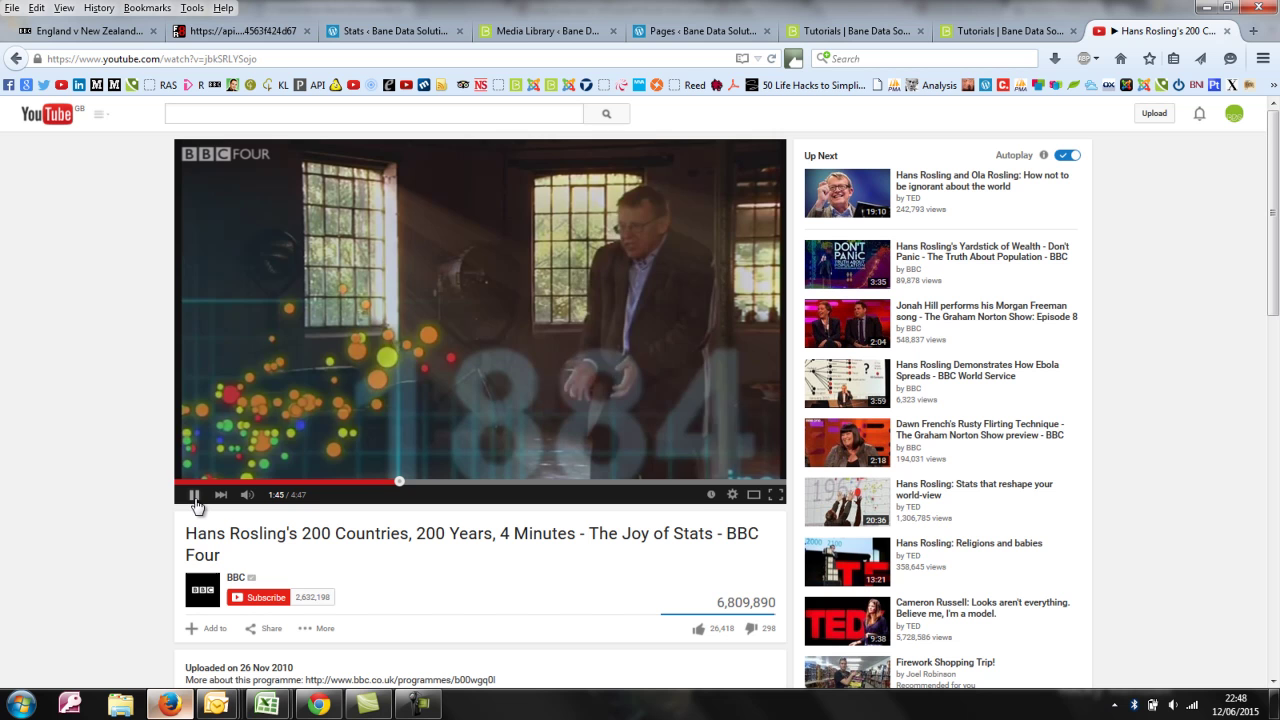
# Turn the video's volume down until it is muted.
pyautogui.moveTo(245, 497)
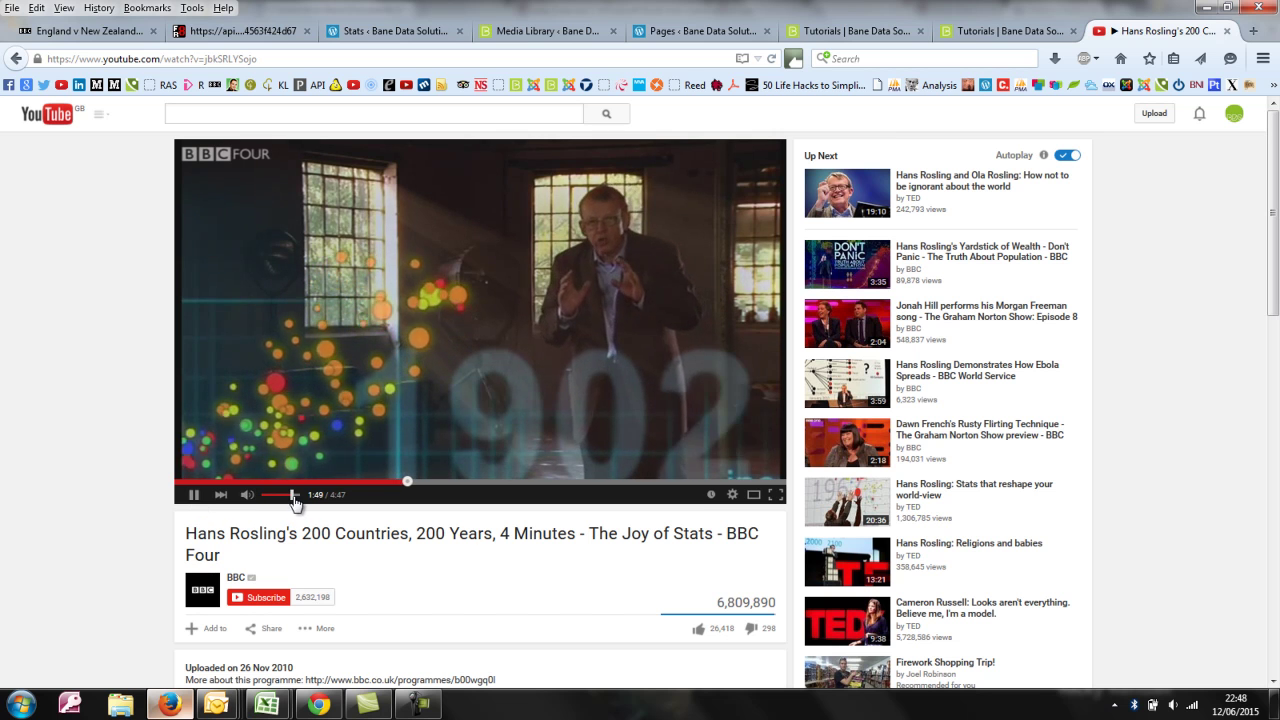
pyautogui.moveTo(296, 503); pyautogui.dragTo(269, 503)
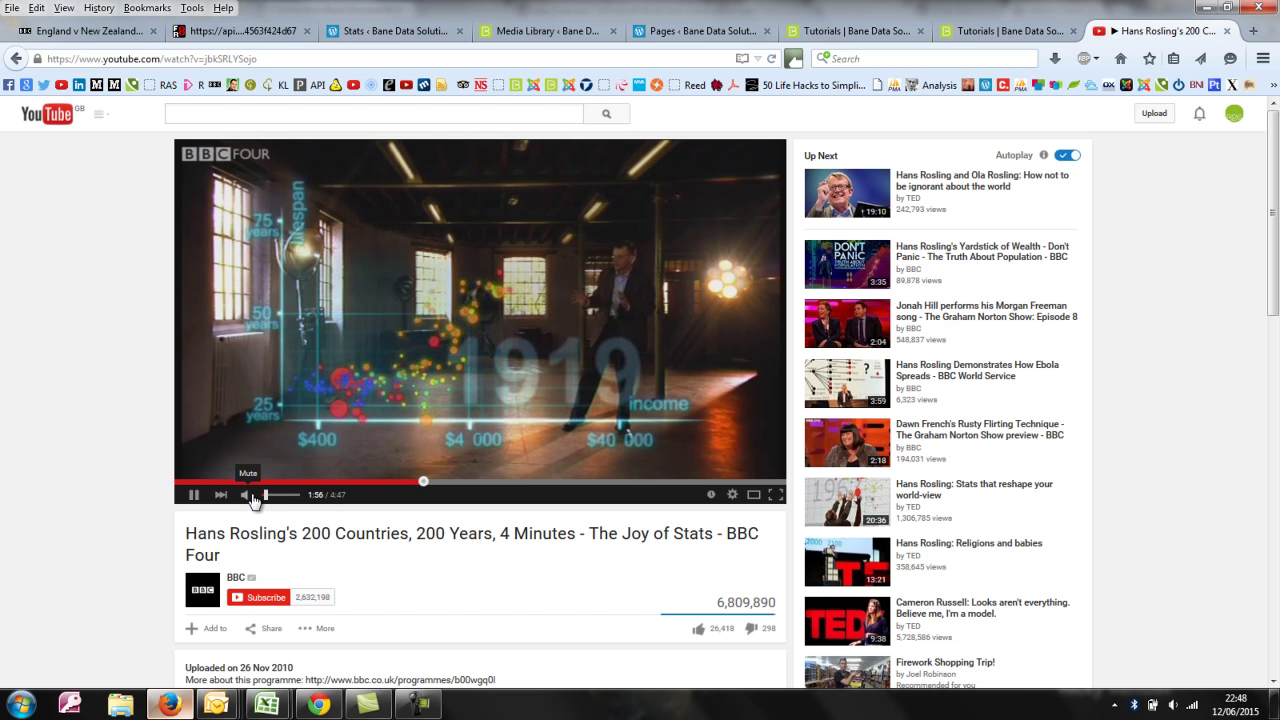
pyautogui.moveTo(265, 500); pyautogui.dragTo(261, 499)
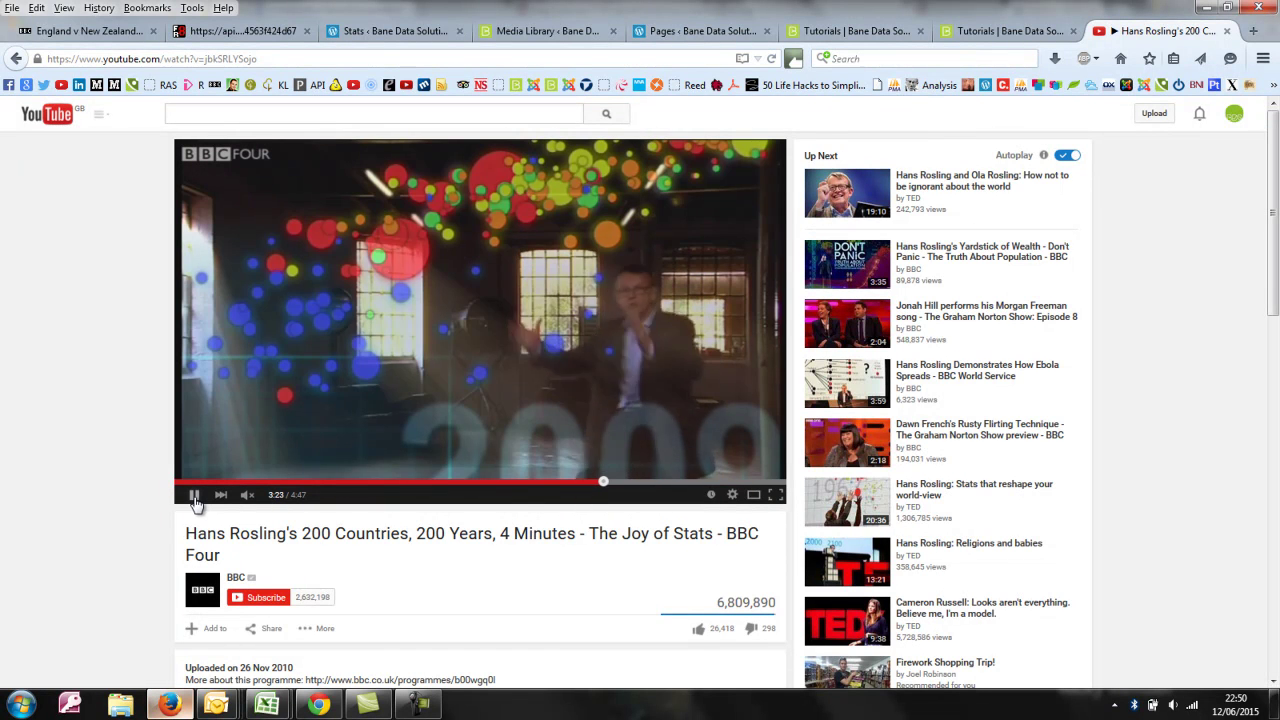
# Pause the Joy of Stats video at 3:23 on the 2009 bubble chart.
pyautogui.click(195, 498)
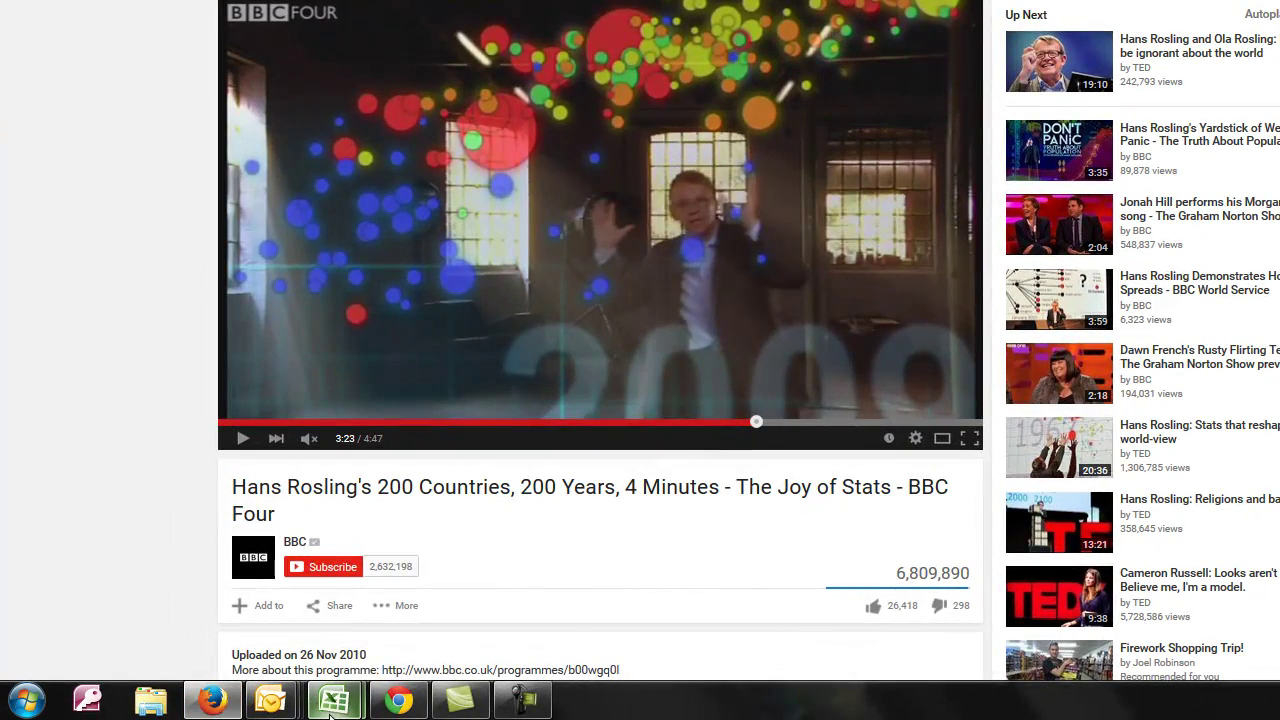
# Return to the Sales Data workbook and look over the Footfall heading, shop names and Leeds row.
pyautogui.moveTo(330, 712)
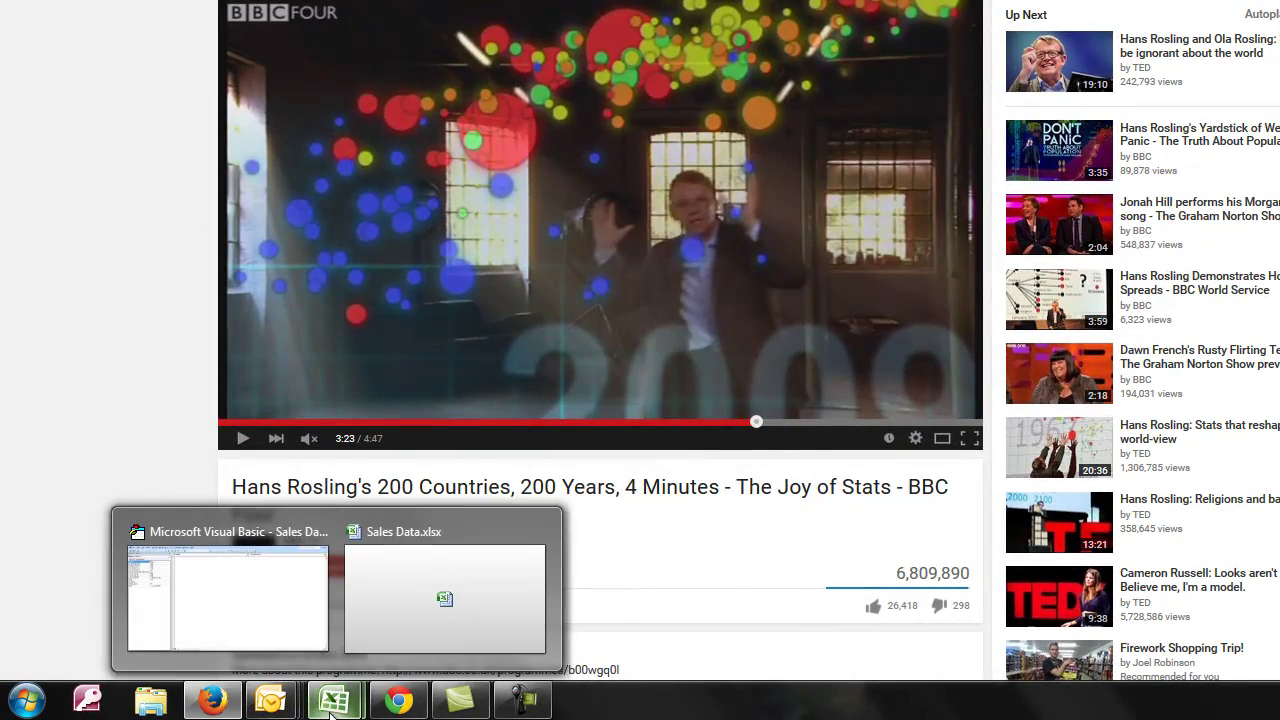
pyautogui.click(430, 603)
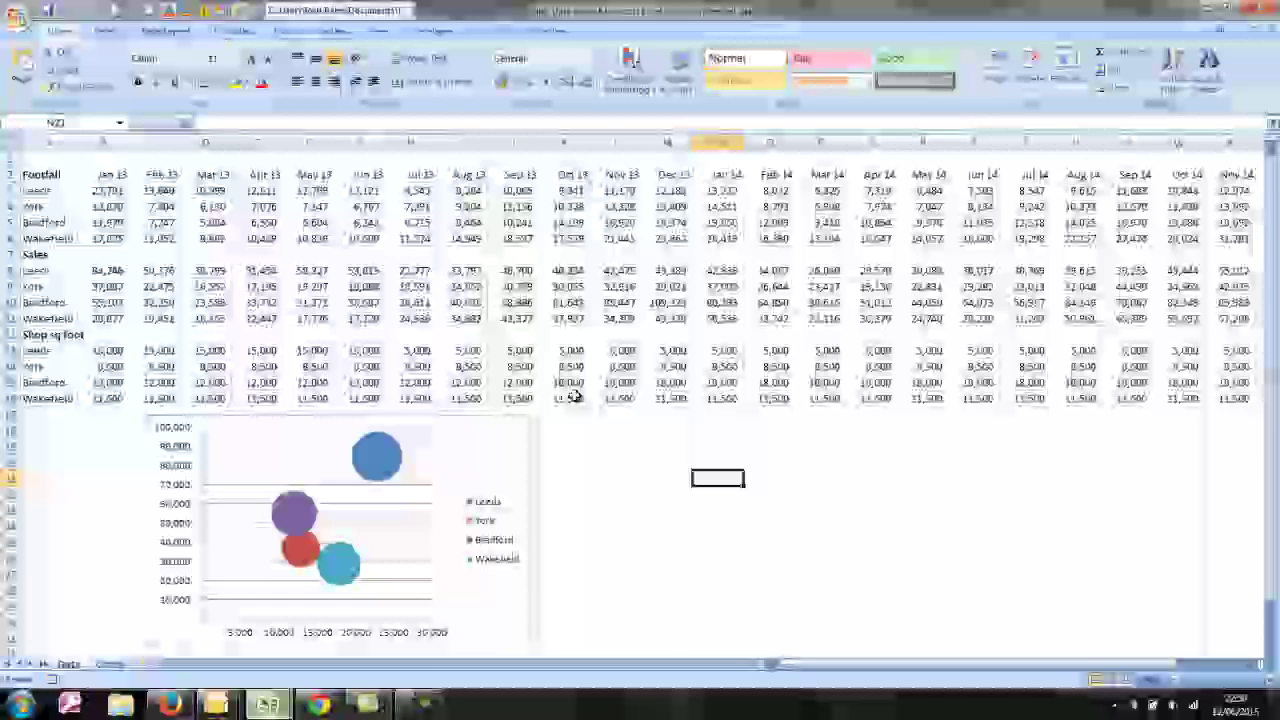
pyautogui.click(46, 174)
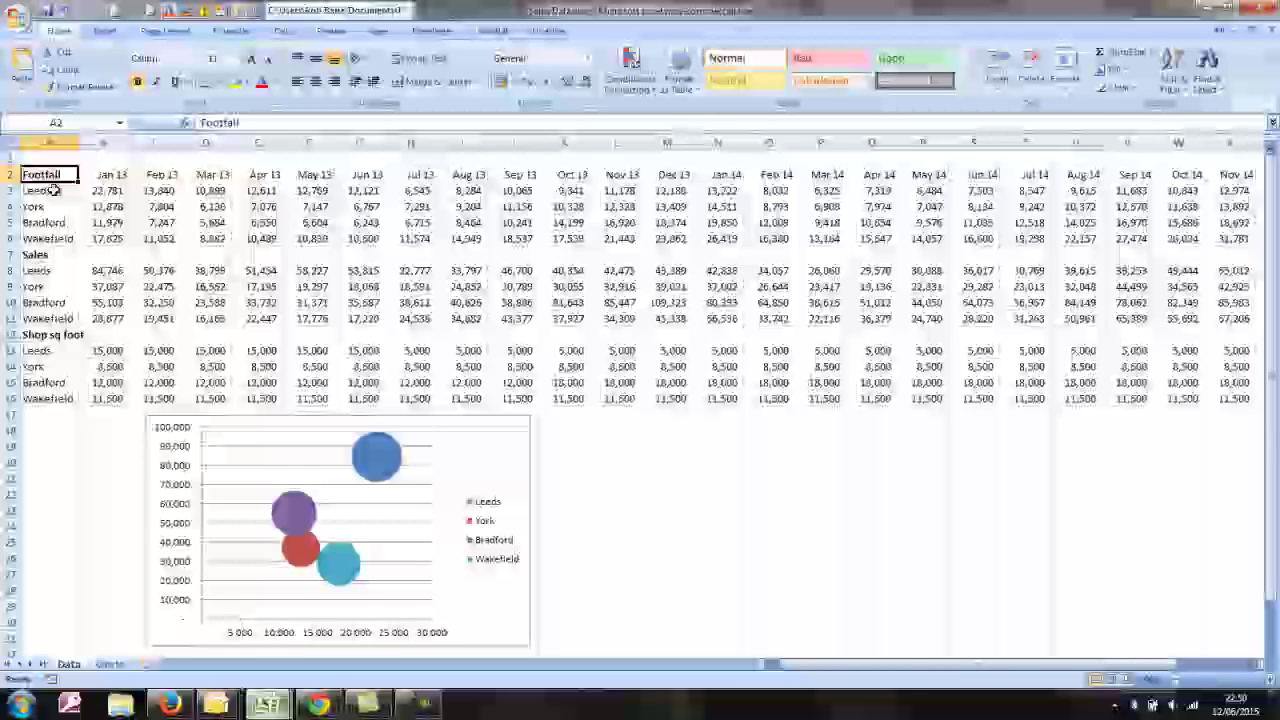
pyautogui.moveTo(53, 192); pyautogui.dragTo(50, 236)
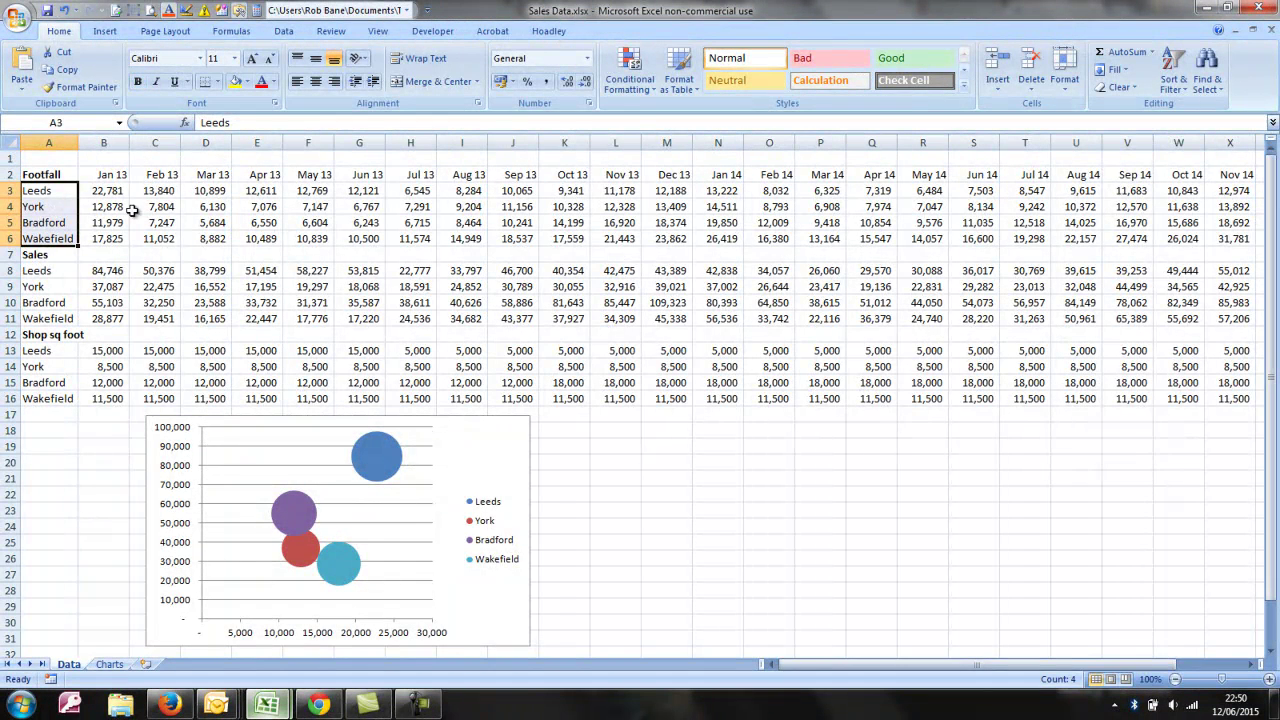
pyautogui.click(103, 189)
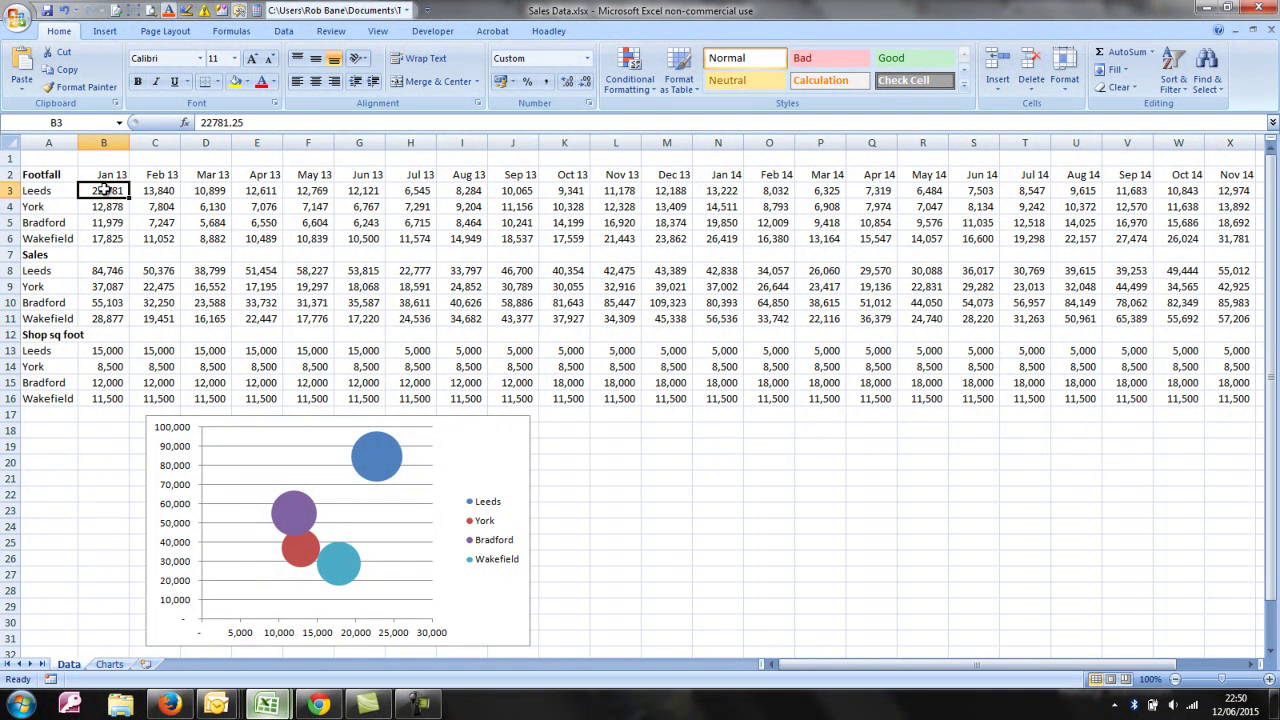
pyautogui.press('Right')
pyautogui.press('Right')
pyautogui.press('Right')
pyautogui.press('Right')
pyautogui.press('Right')
pyautogui.press('Right')
pyautogui.press('Right')
pyautogui.press('Right')
pyautogui.press('Right')
pyautogui.press('Right')
pyautogui.press('Right')
pyautogui.press('Right')
pyautogui.press('Right')
pyautogui.press('Right')
pyautogui.press('Right')
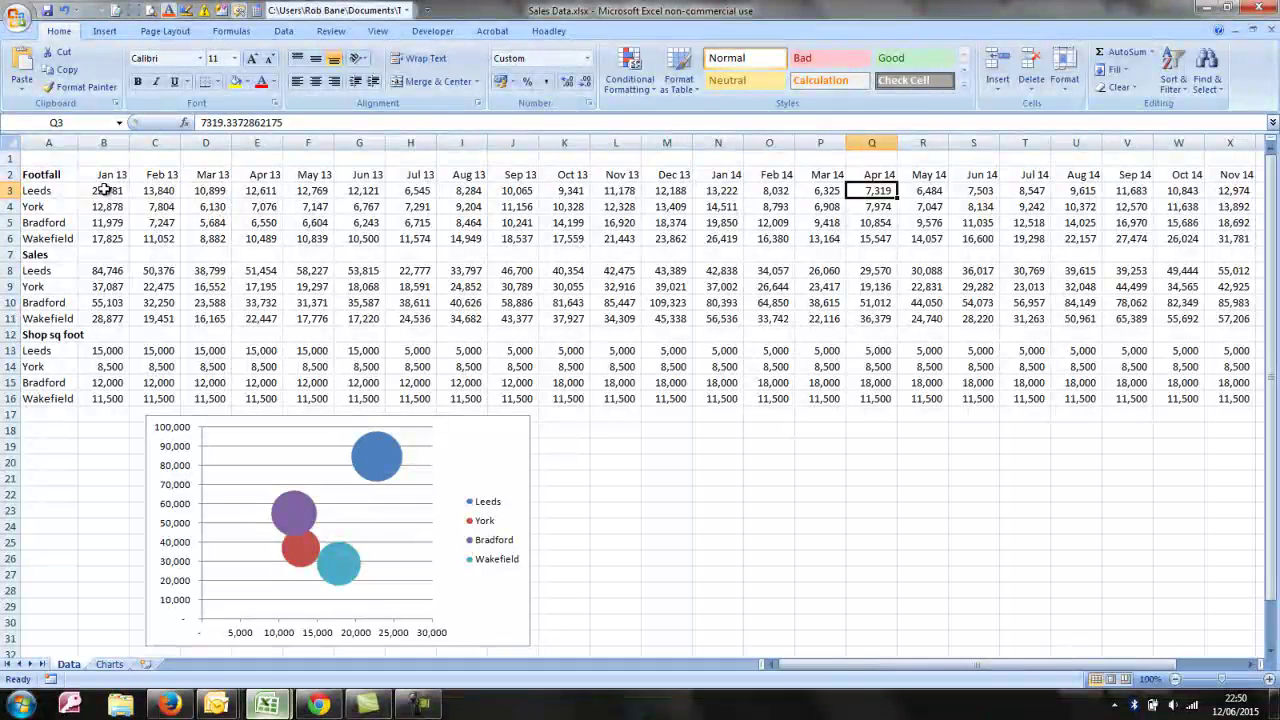
pyautogui.press('Right')
pyautogui.press('Right')
pyautogui.press('Right')
pyautogui.press('Right')
pyautogui.press('Right')
pyautogui.press('Right')
pyautogui.press('Right')
pyautogui.press('Right')
pyautogui.press('Right')
pyautogui.press('Right')
pyautogui.press('Right')
pyautogui.press('Right')
pyautogui.press('Right')
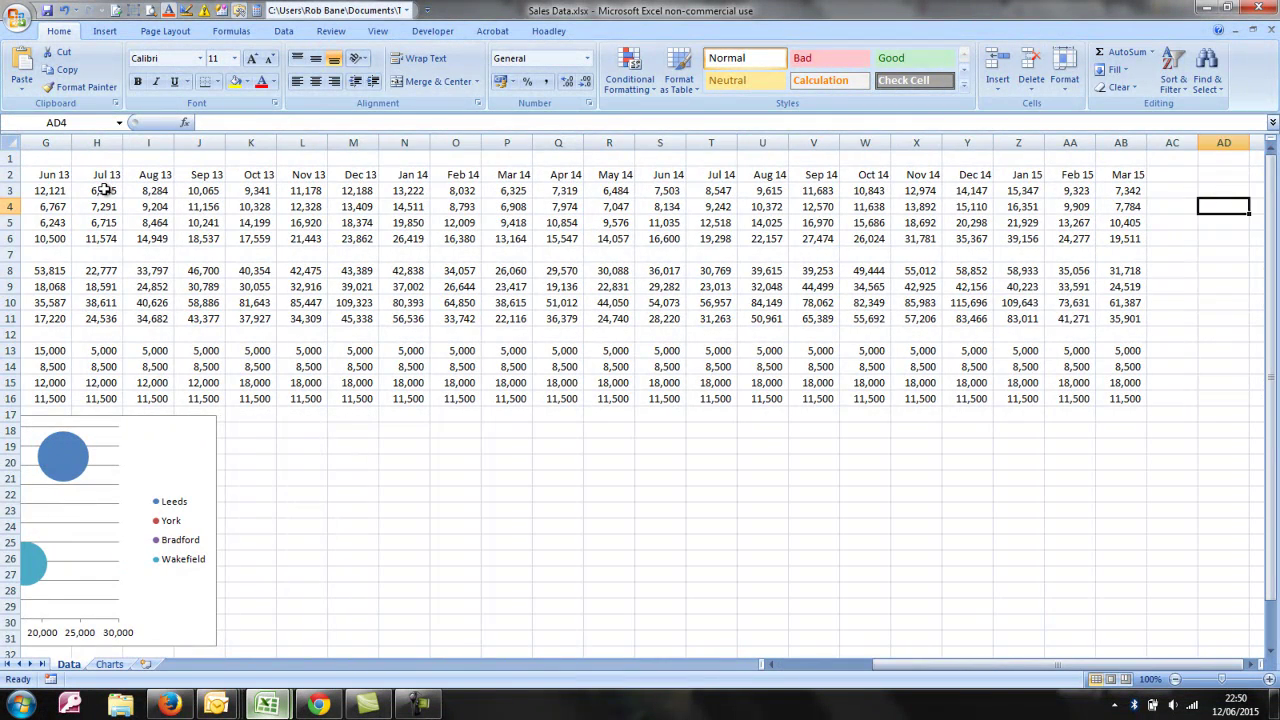
pyautogui.press('Left')
pyautogui.press('Left')
pyautogui.press('Left')
pyautogui.press('Left')
pyautogui.press('Left')
pyautogui.press('Left')
pyautogui.press('Left')
pyautogui.press('Left')
pyautogui.press('Left')
pyautogui.press('Left')
pyautogui.press('Left')
pyautogui.press('Left')
pyautogui.press('Left')
pyautogui.press('Left')
pyautogui.press('Left')
pyautogui.press('Left')
pyautogui.press('Left')
pyautogui.press('Left')
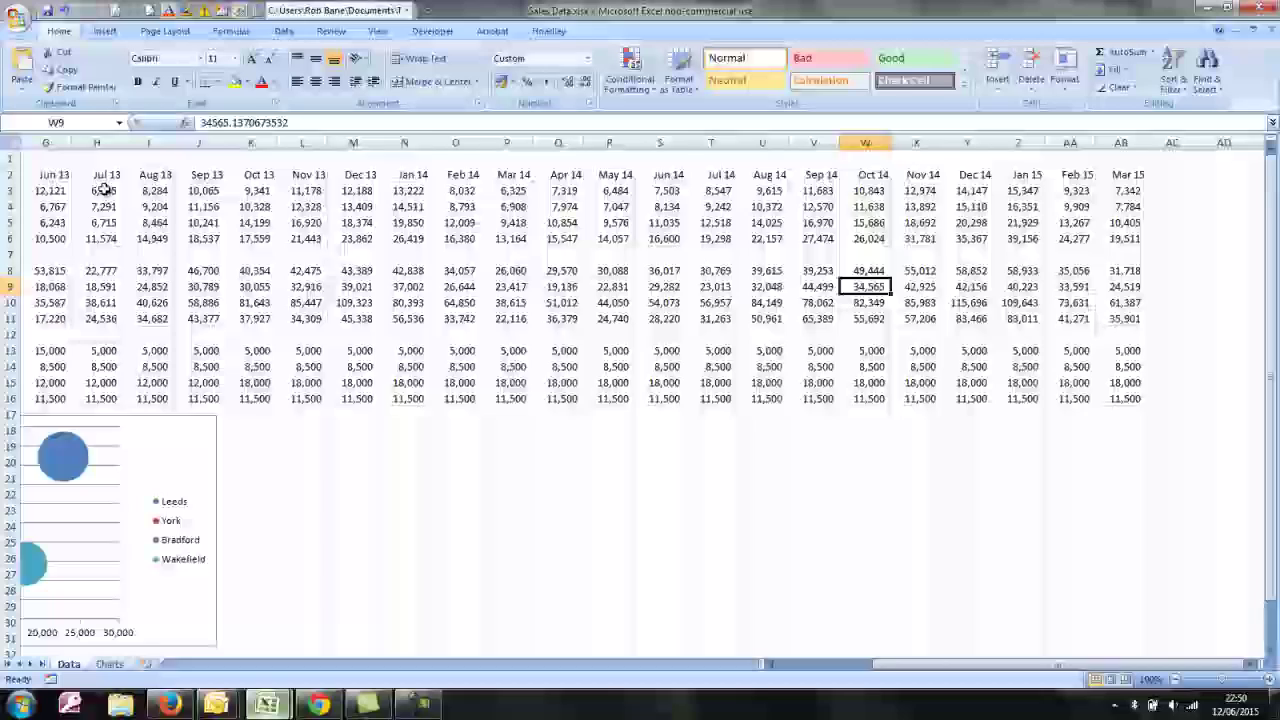
pyautogui.press('Home')
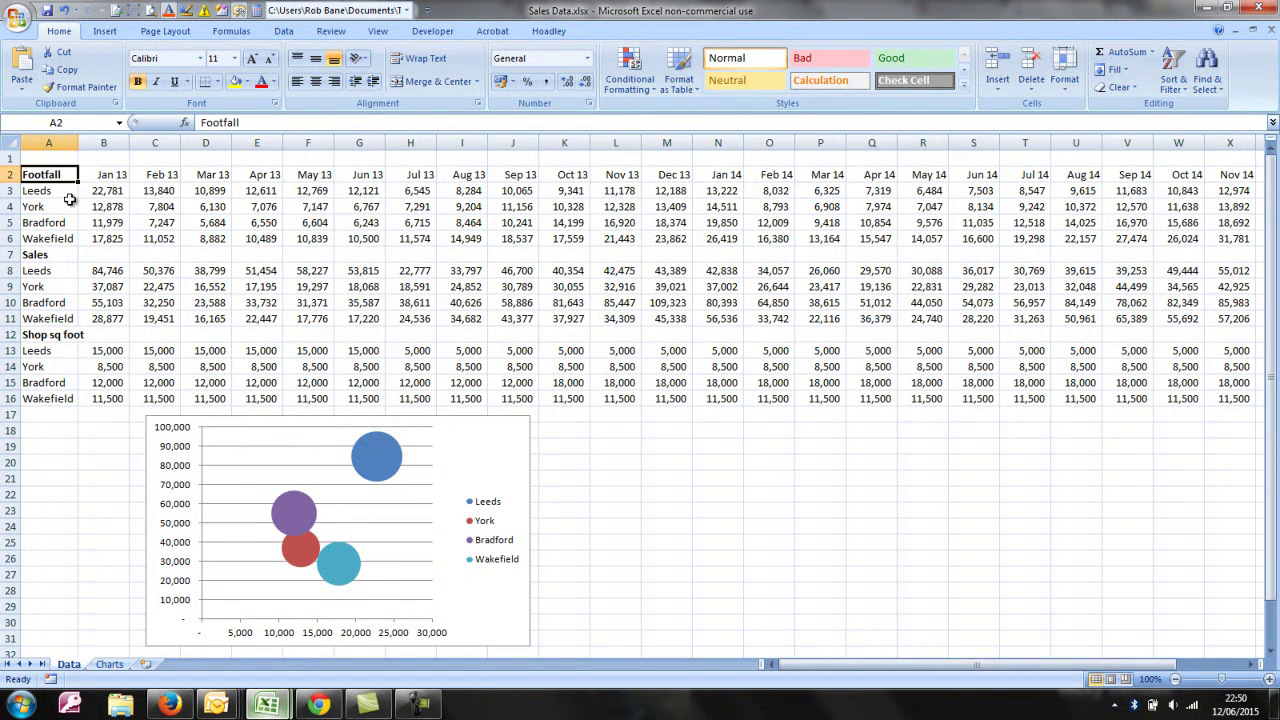
# Check the Leeds Jan 13 footfall (B3), sales (B8) and shop size (B13) values.
pyautogui.click(104, 194)
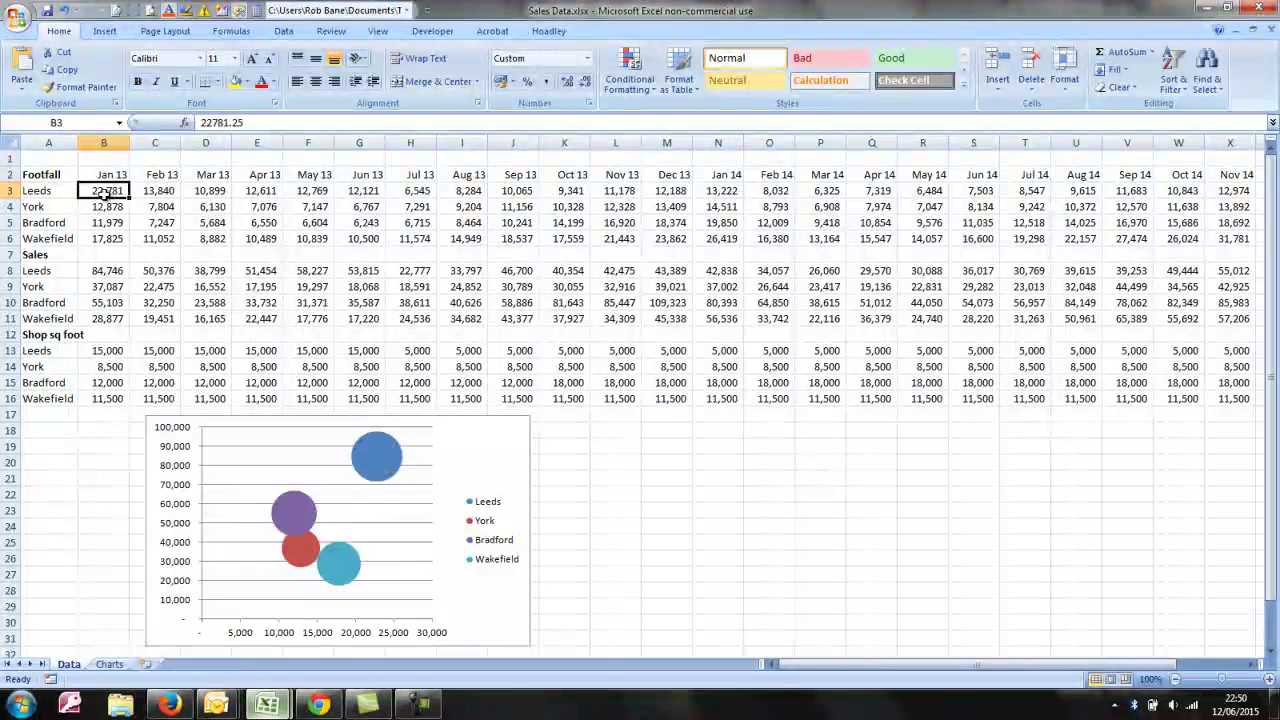
pyautogui.click(48, 270)
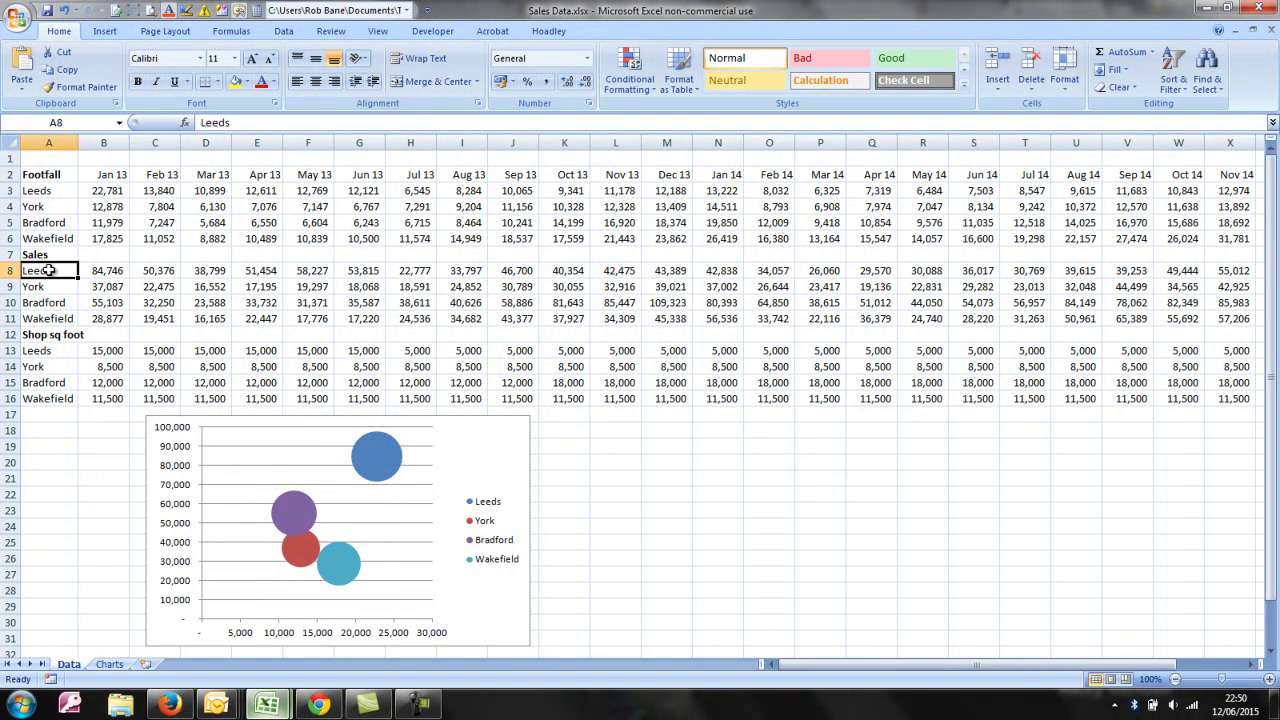
pyautogui.click(103, 272)
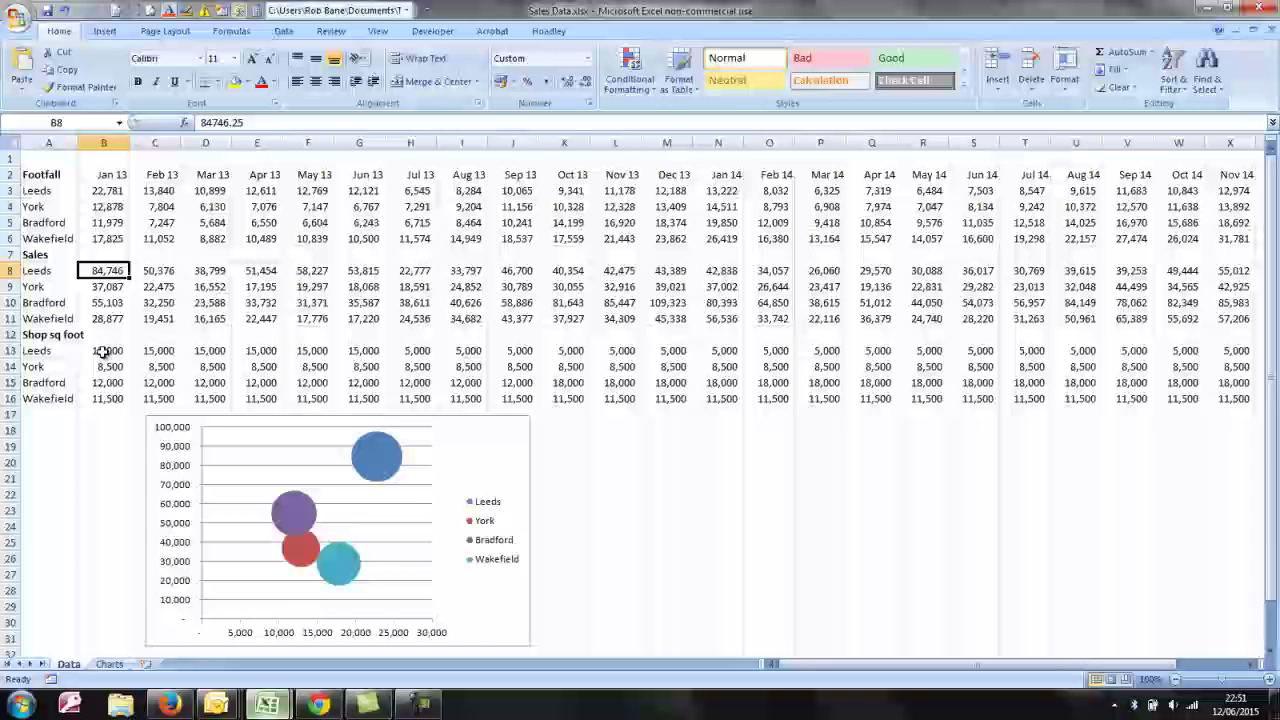
pyautogui.click(106, 351)
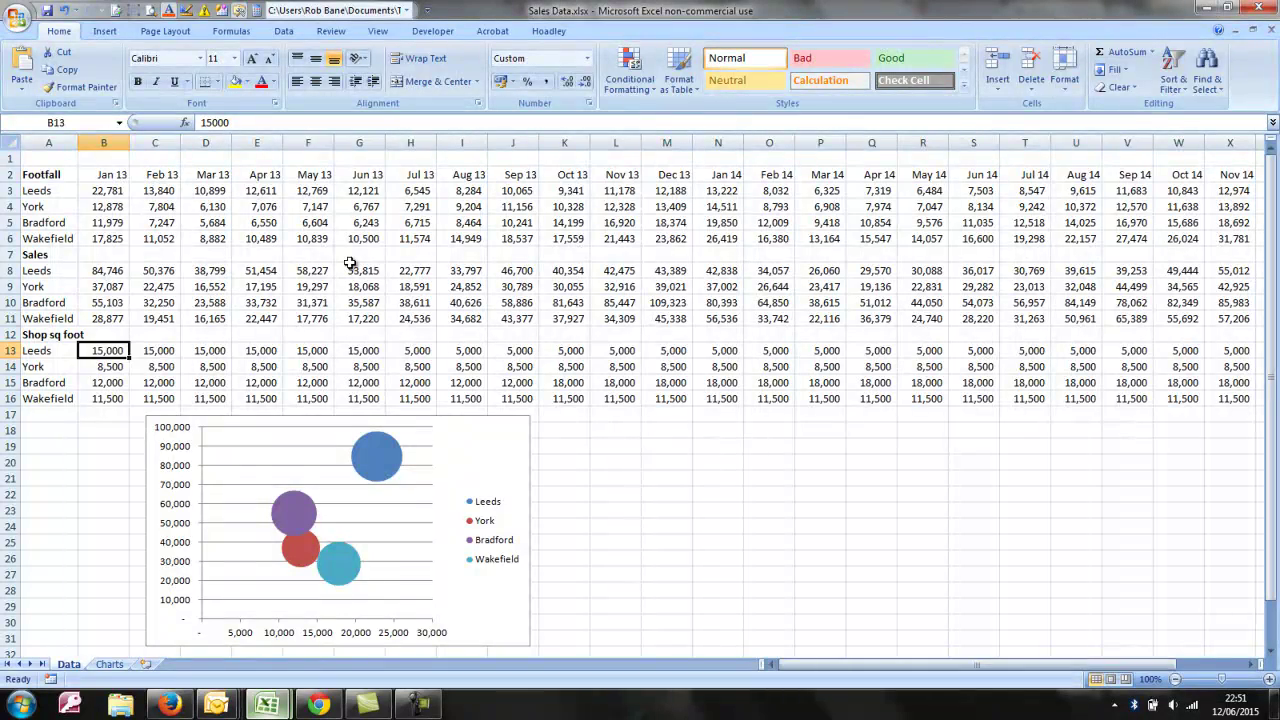
pyautogui.press('Right')
pyautogui.press('Right')
pyautogui.press('Right')
pyautogui.press('Right')
pyautogui.press('Right')
pyautogui.press('Right')
pyautogui.press('Right')
pyautogui.press('Right')
pyautogui.press('Right')
pyautogui.press('Right')
pyautogui.press('Right')
pyautogui.press('Right')
pyautogui.press('Right')
pyautogui.press('Right')
pyautogui.press('Right')
pyautogui.press('Right')
pyautogui.press('Right')
pyautogui.press('Right')
pyautogui.press('Right')
pyautogui.press('Right')
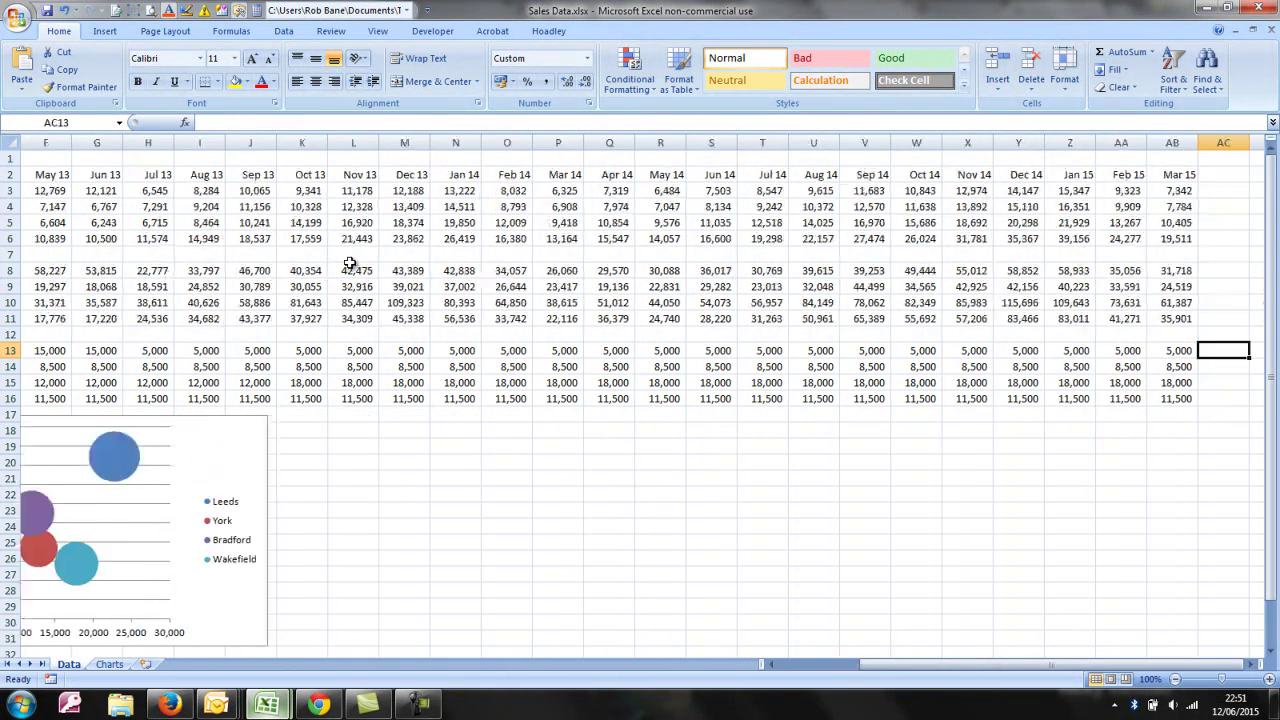
pyautogui.press('Left')
pyautogui.press('Left')
pyautogui.press('Left')
pyautogui.press('Left')
pyautogui.press('Left')
pyautogui.press('Left')
pyautogui.press('Left')
pyautogui.press('Left')
pyautogui.press('Left')
pyautogui.press('Left')
pyautogui.press('Left')
pyautogui.press('Left')
pyautogui.press('Left')
pyautogui.press('Left')
pyautogui.press('Left')
pyautogui.press('Left')
pyautogui.press('Left')
pyautogui.press('Left')
pyautogui.press('Left')
pyautogui.press('Left')
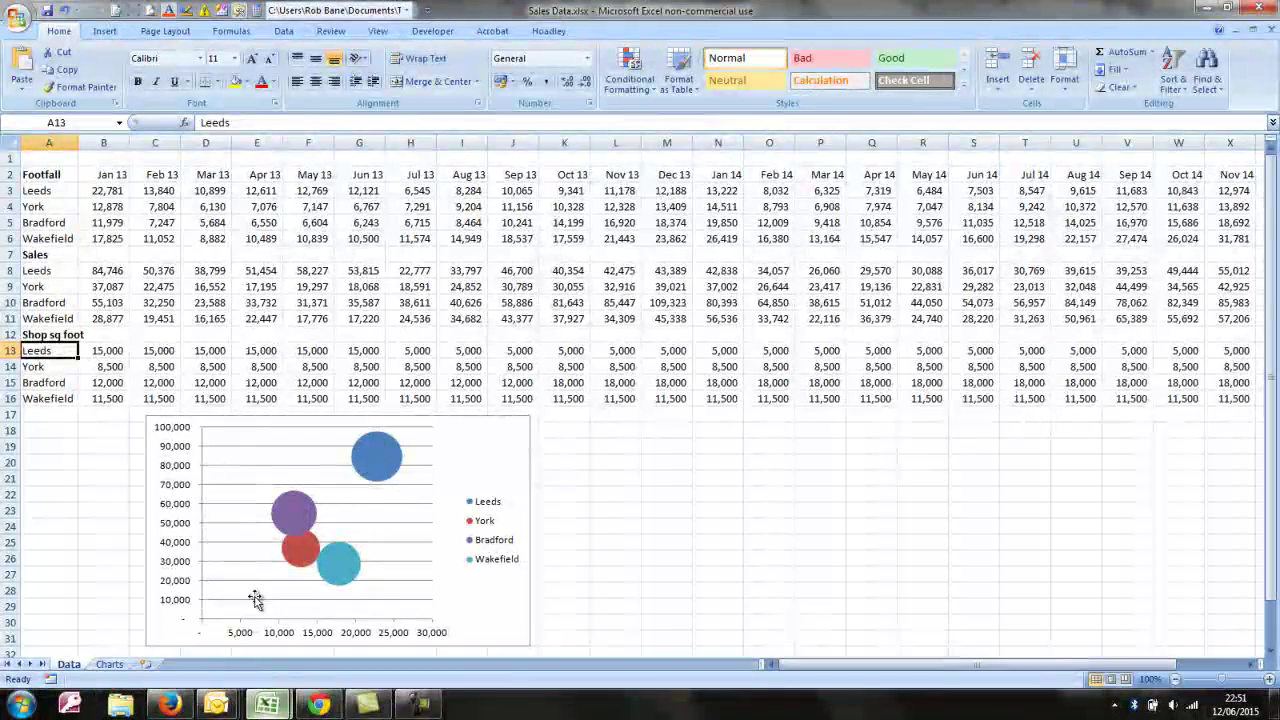
pyautogui.click(110, 665)
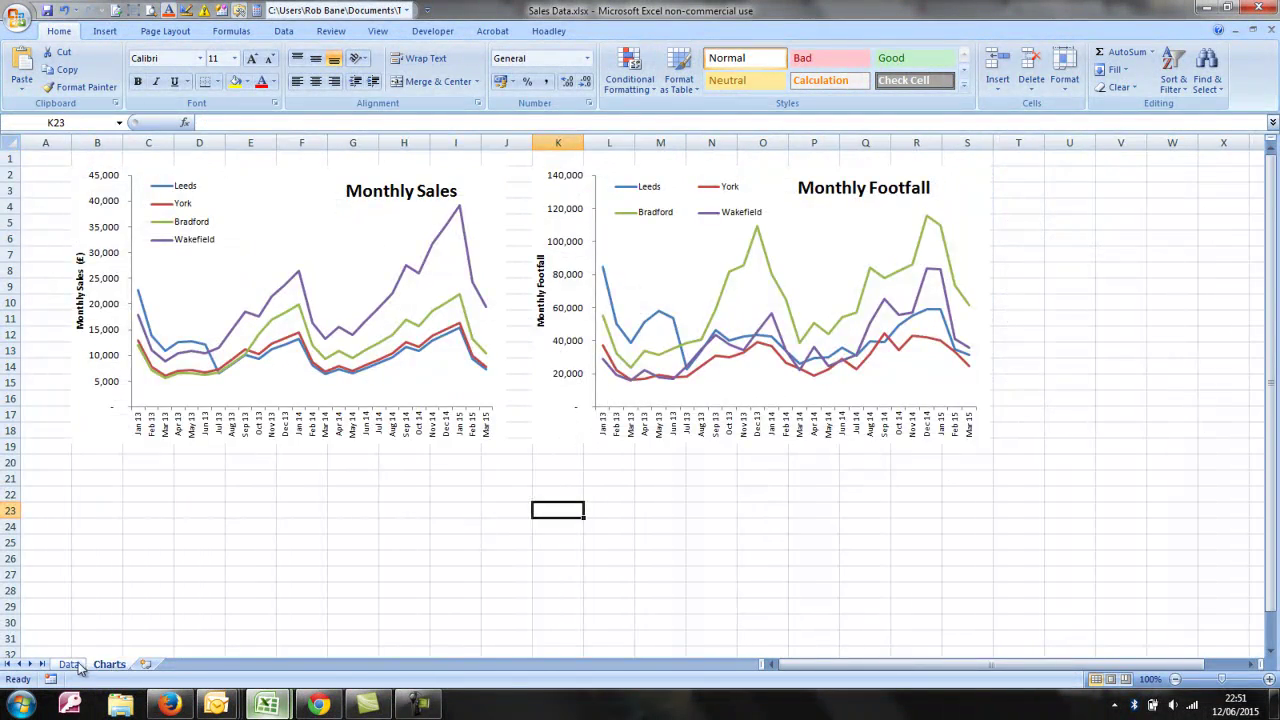
pyautogui.click(69, 665)
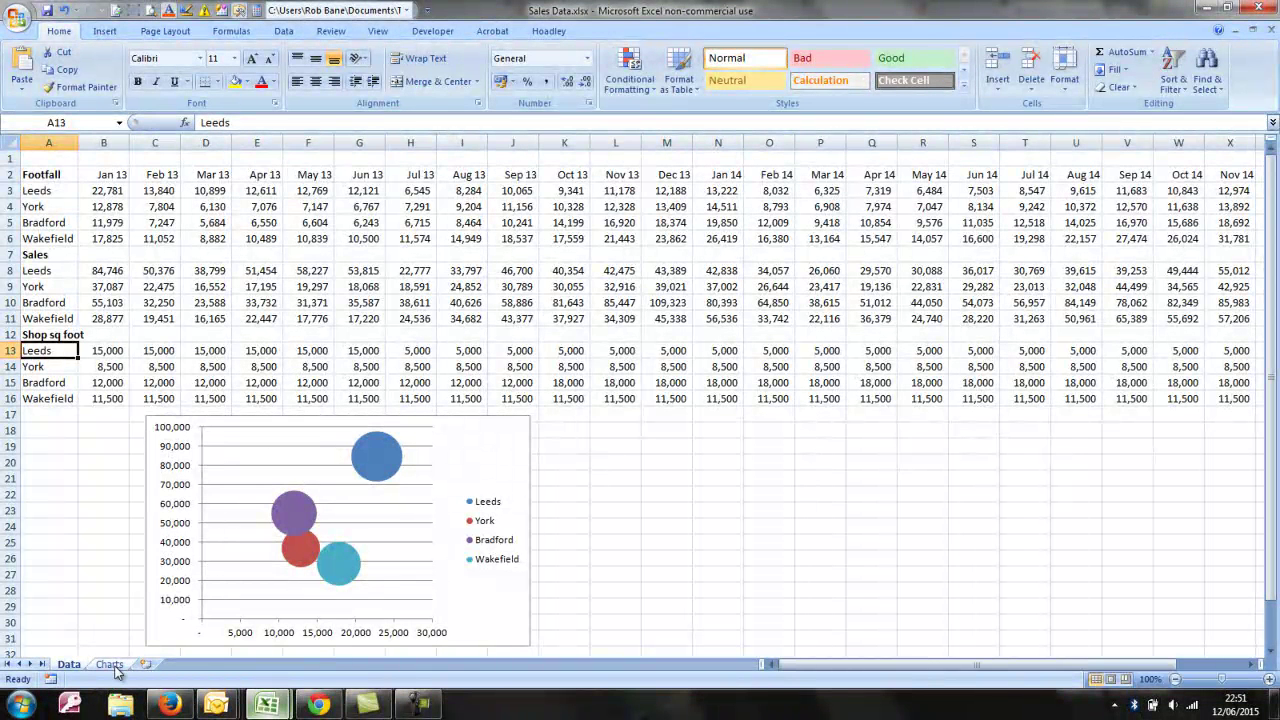
pyautogui.click(110, 665)
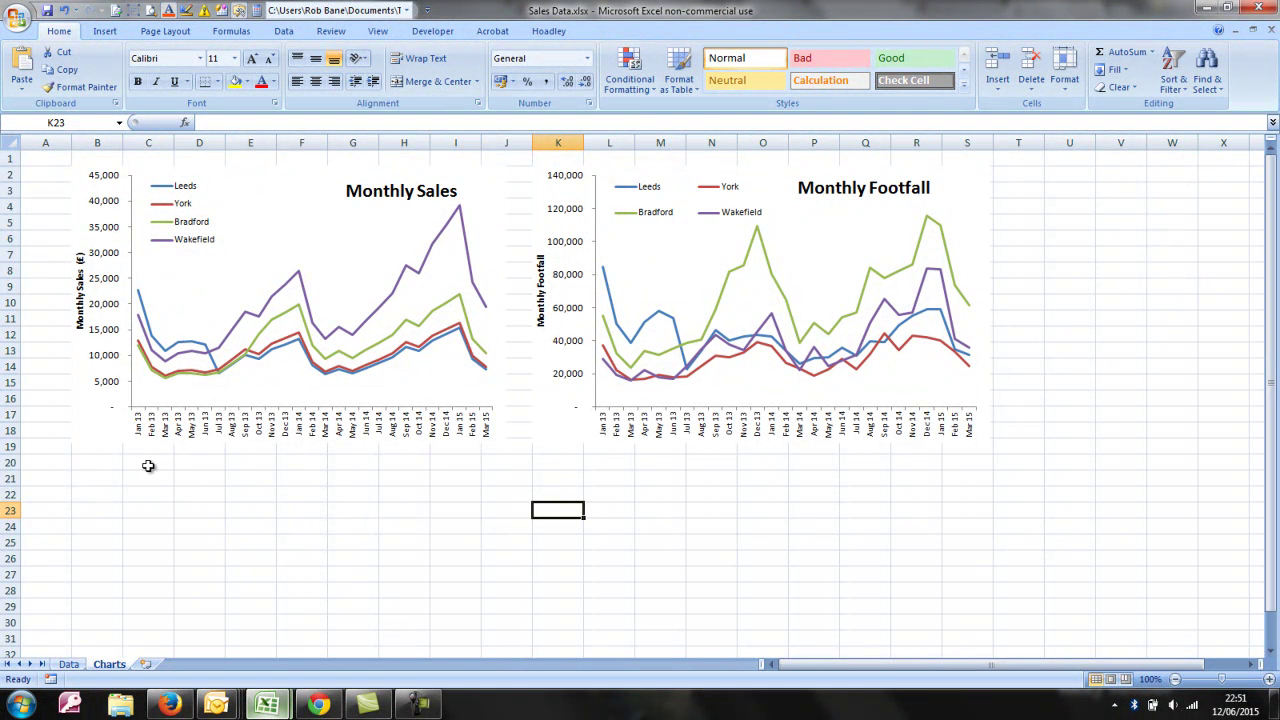
pyautogui.moveTo(148, 466); pyautogui.dragTo(387, 524)
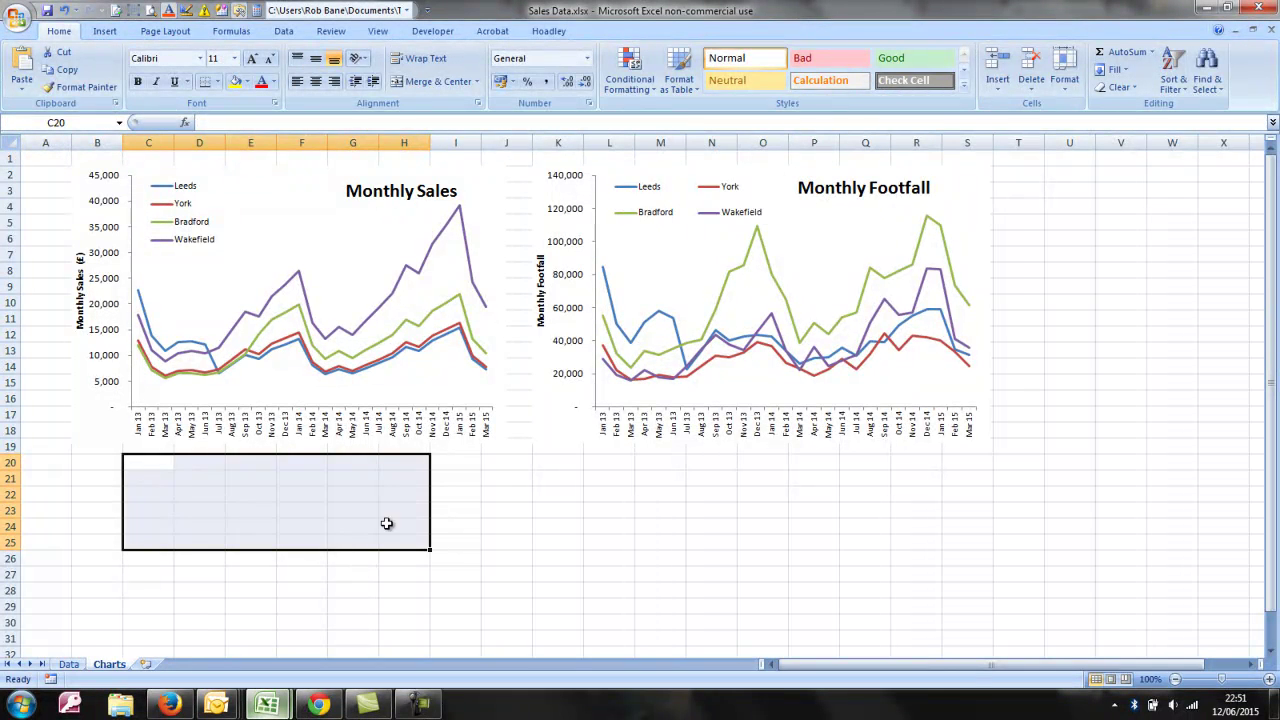
pyautogui.click(146, 465)
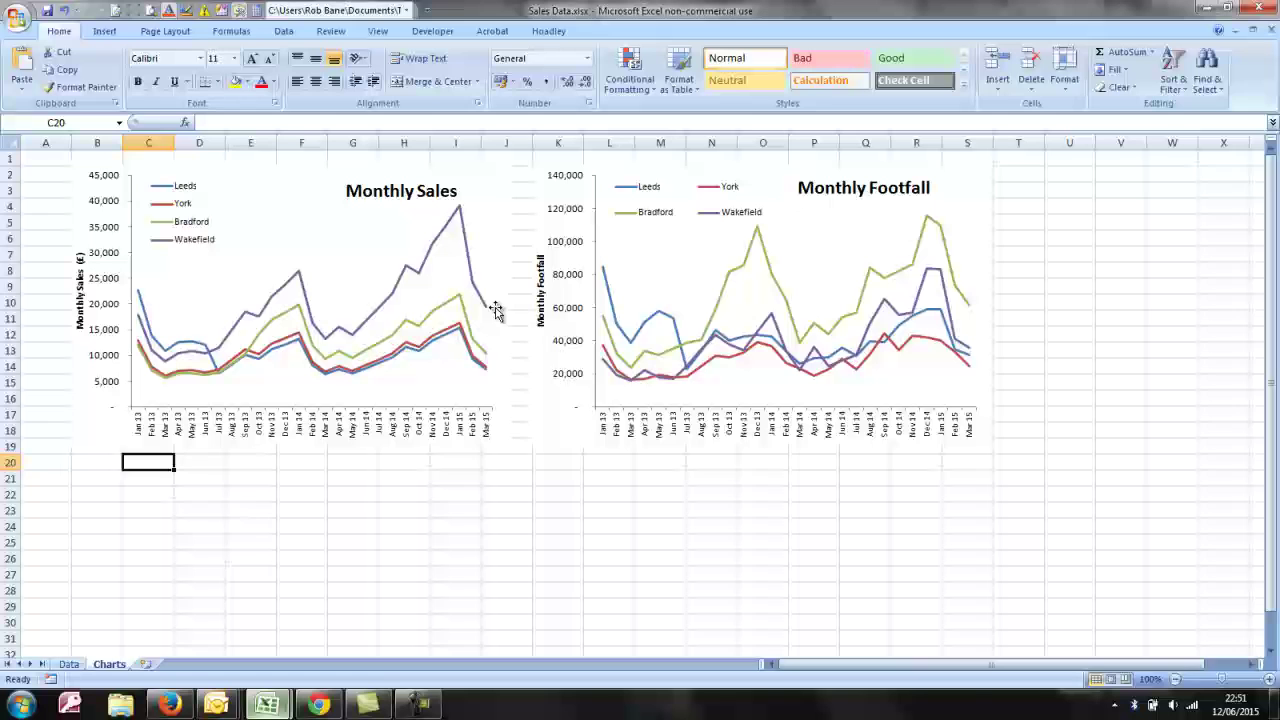
pyautogui.click(459, 212)
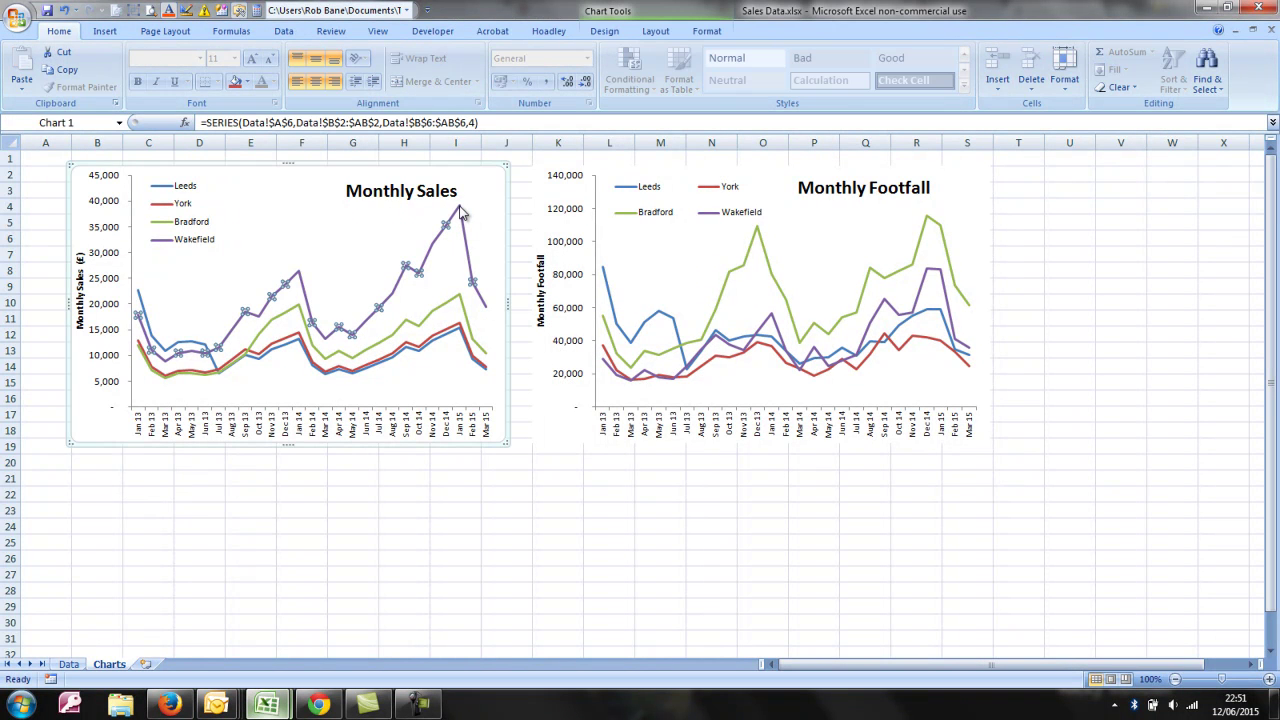
pyautogui.moveTo(460, 212)
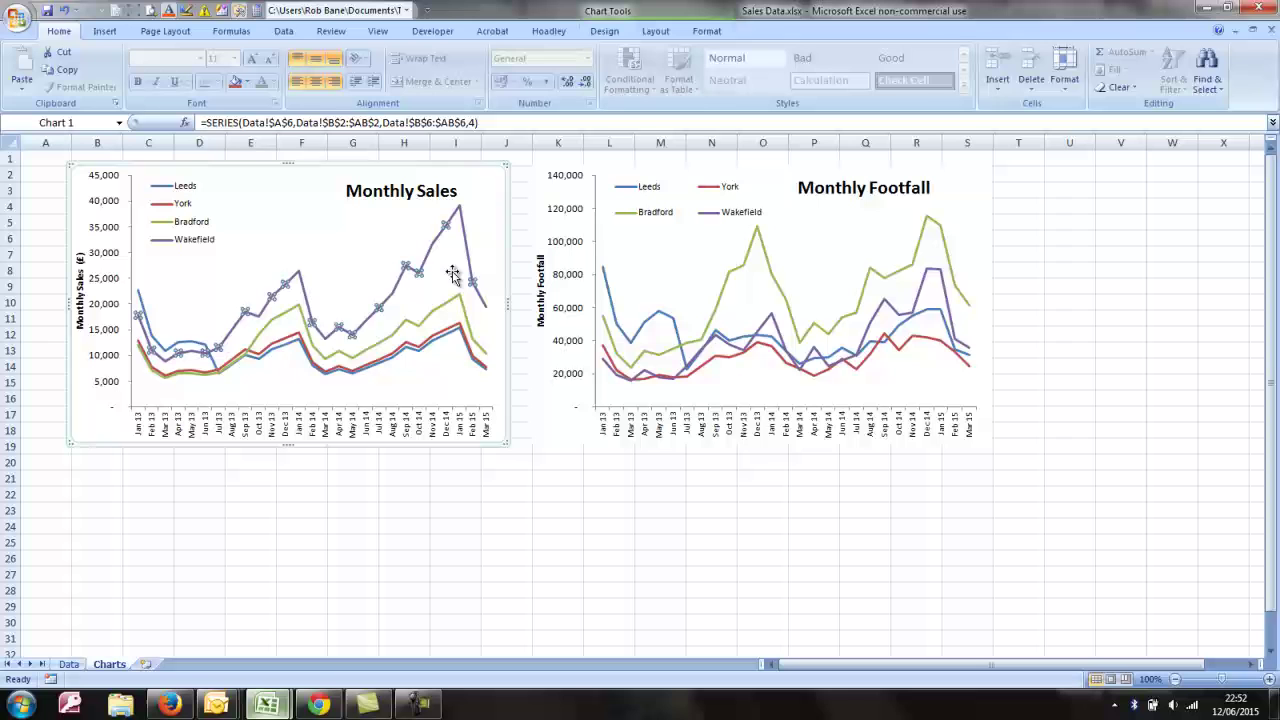
pyautogui.click(444, 477)
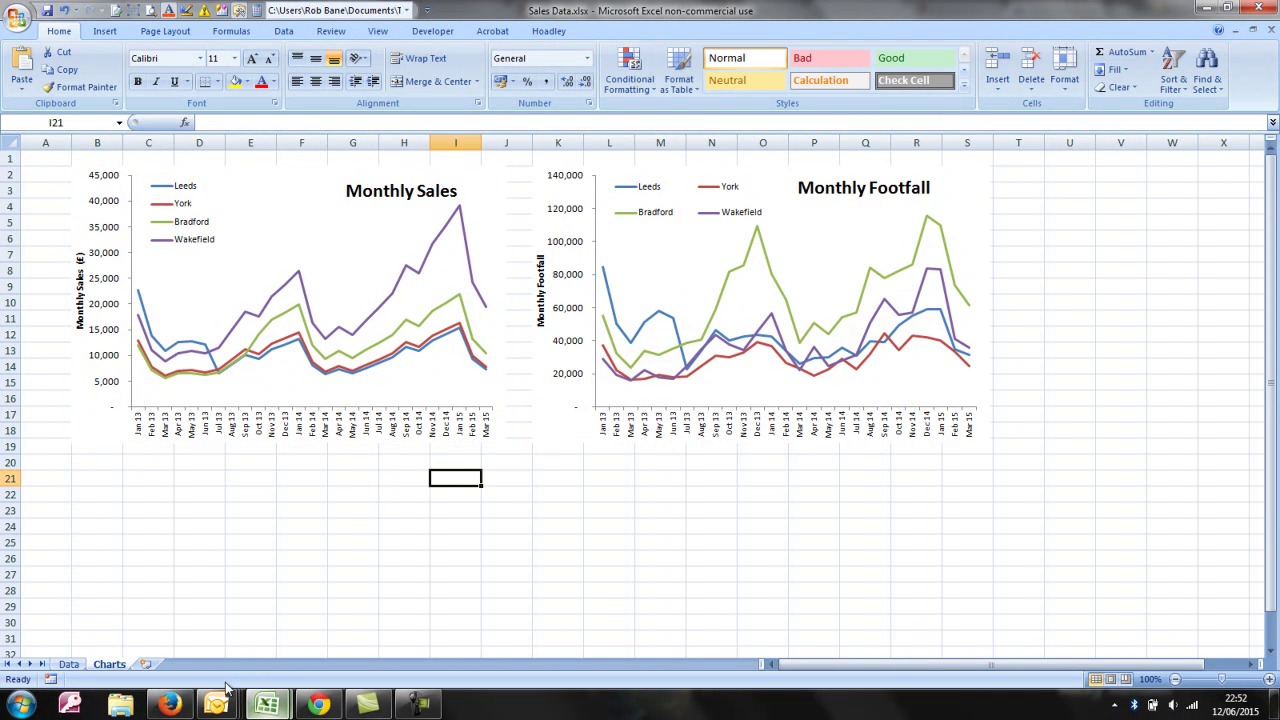
pyautogui.moveTo(169, 705)
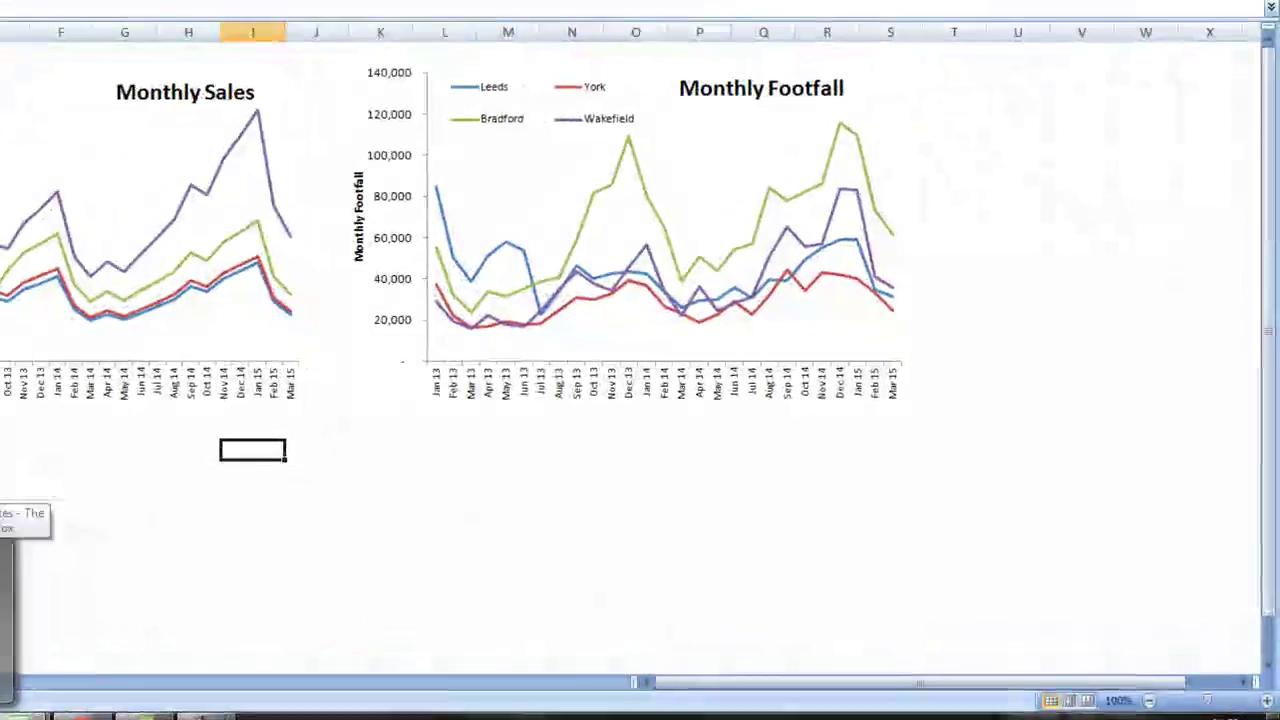
# Bring up the BBC Joy of Stats bubble-chart video in the browser.
pyautogui.click(25, 520)
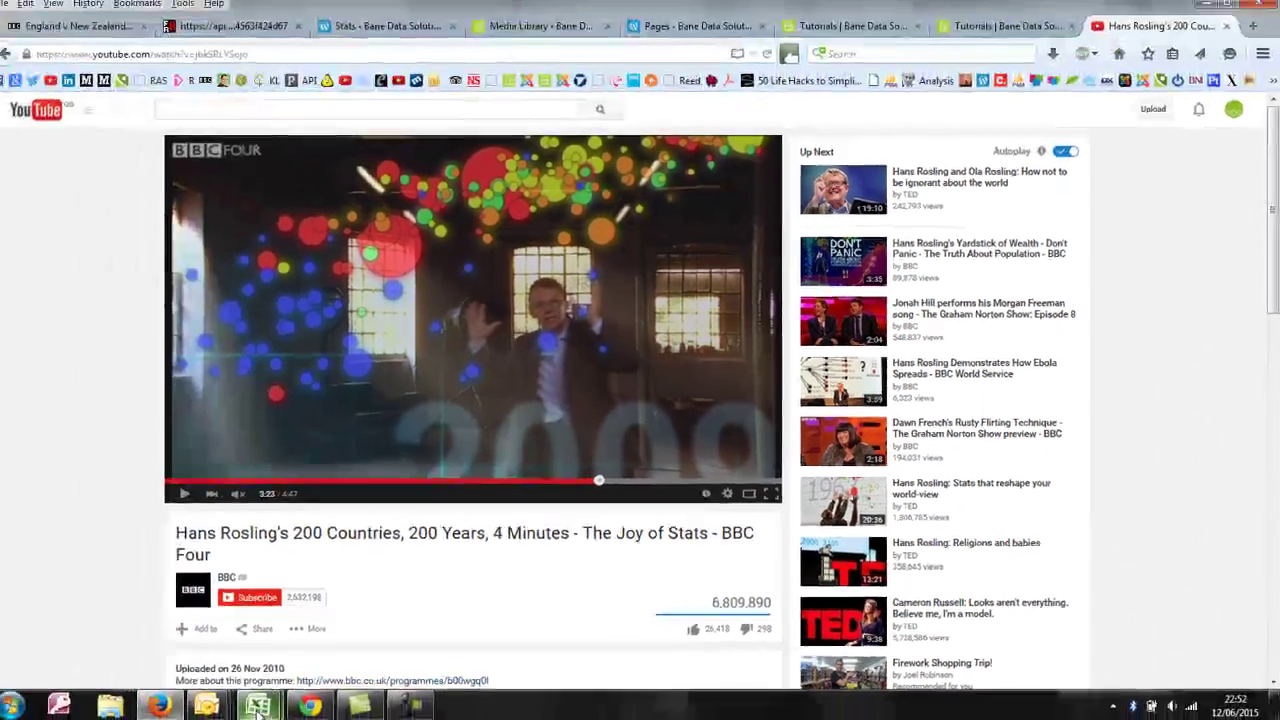
# Bring Sales Data.xlsx back to the front and go to its Data sheet with the bubble chart.
pyautogui.moveTo(266, 705)
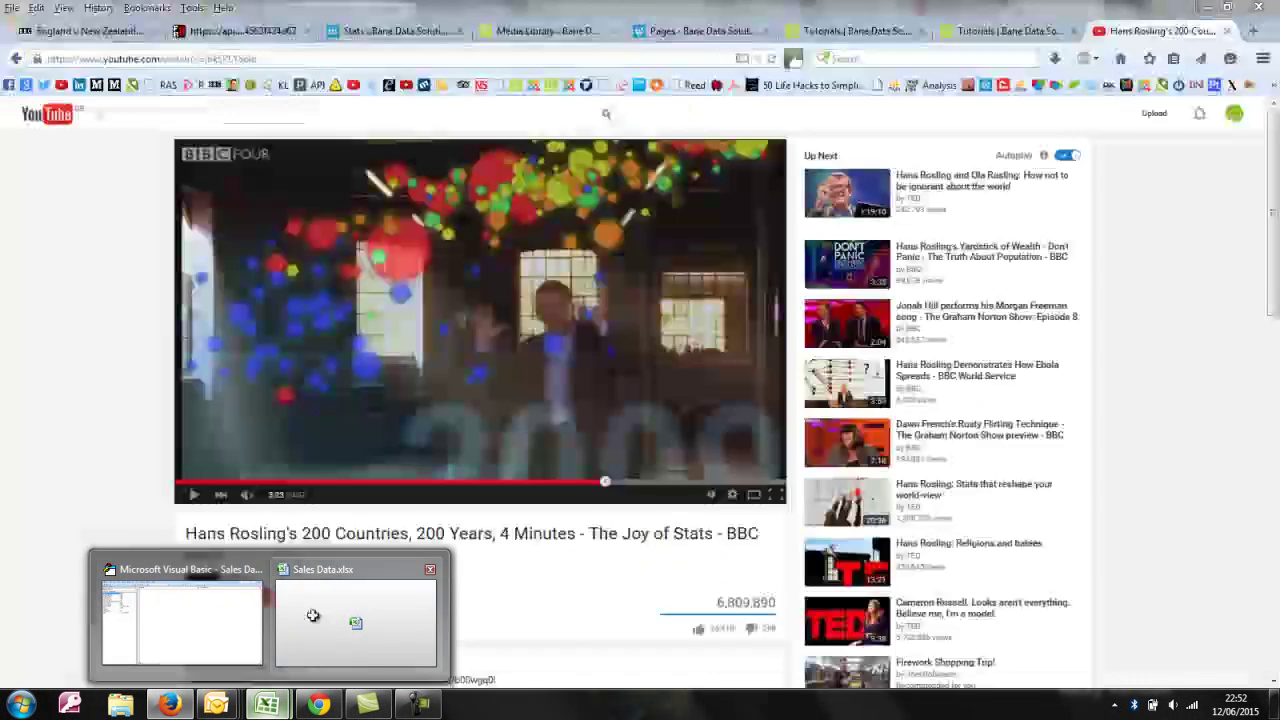
pyautogui.click(316, 615)
pyautogui.click(314, 478)
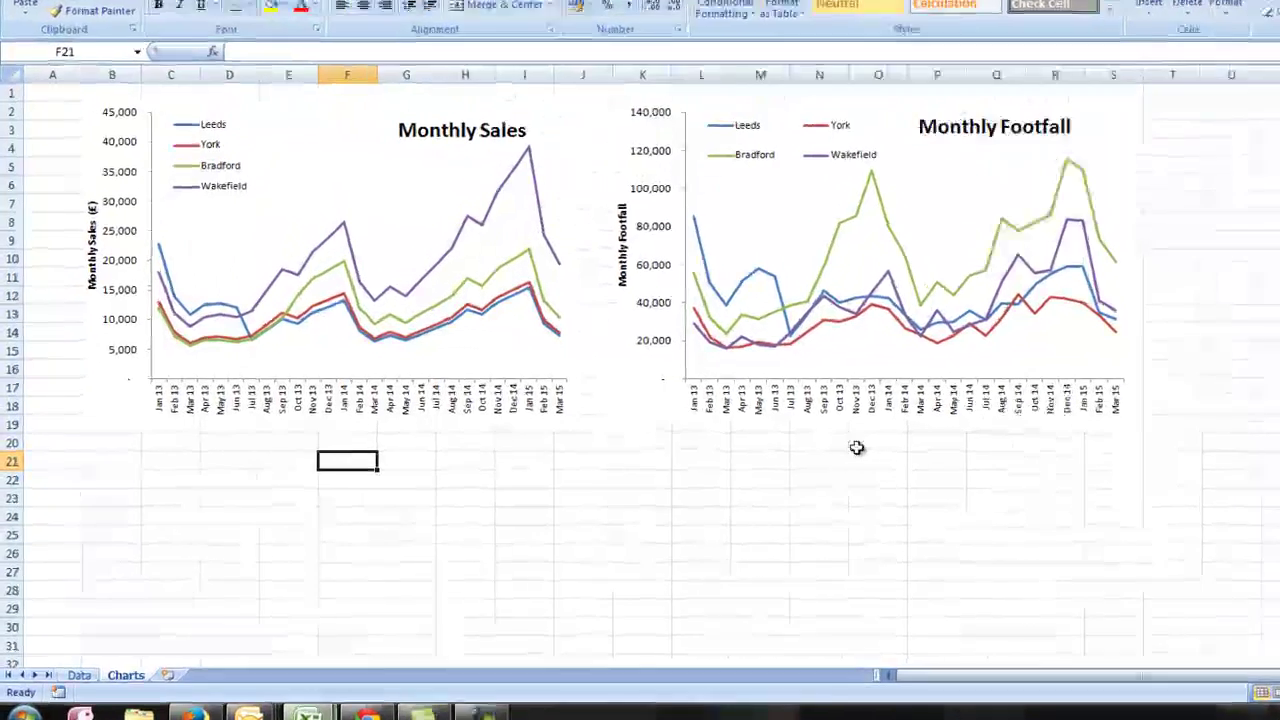
pyautogui.click(857, 447)
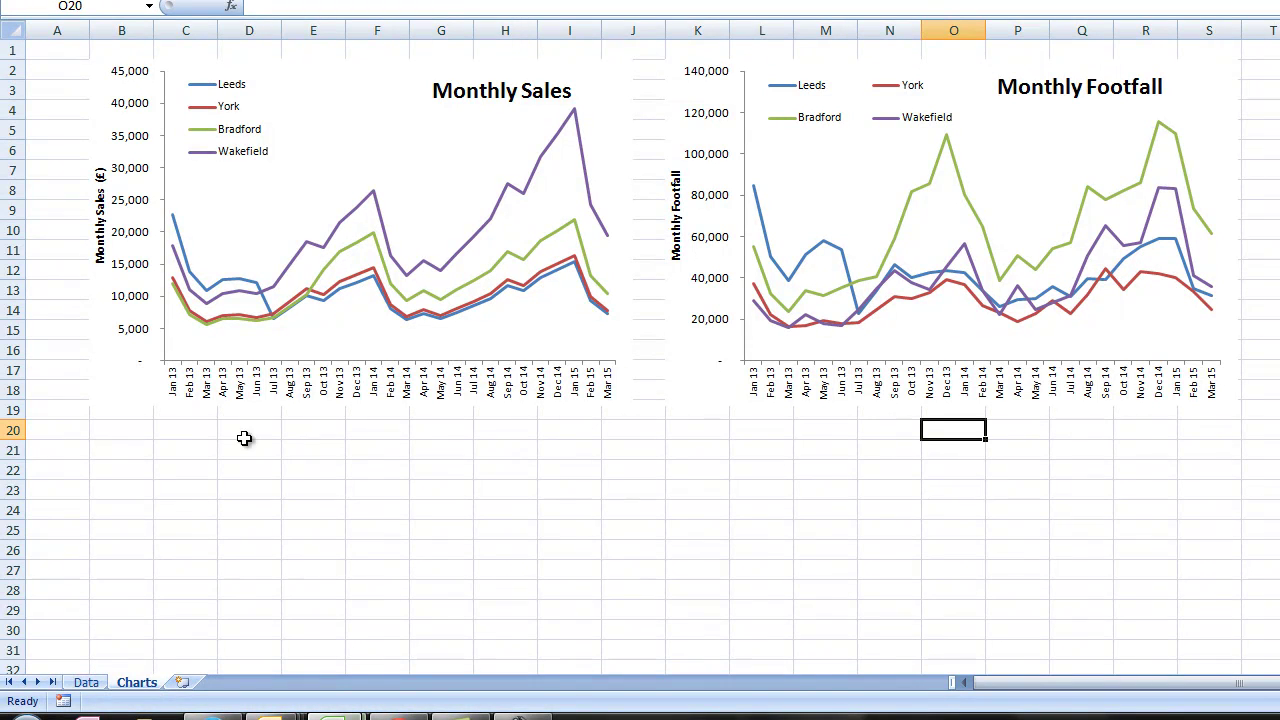
pyautogui.click(86, 683)
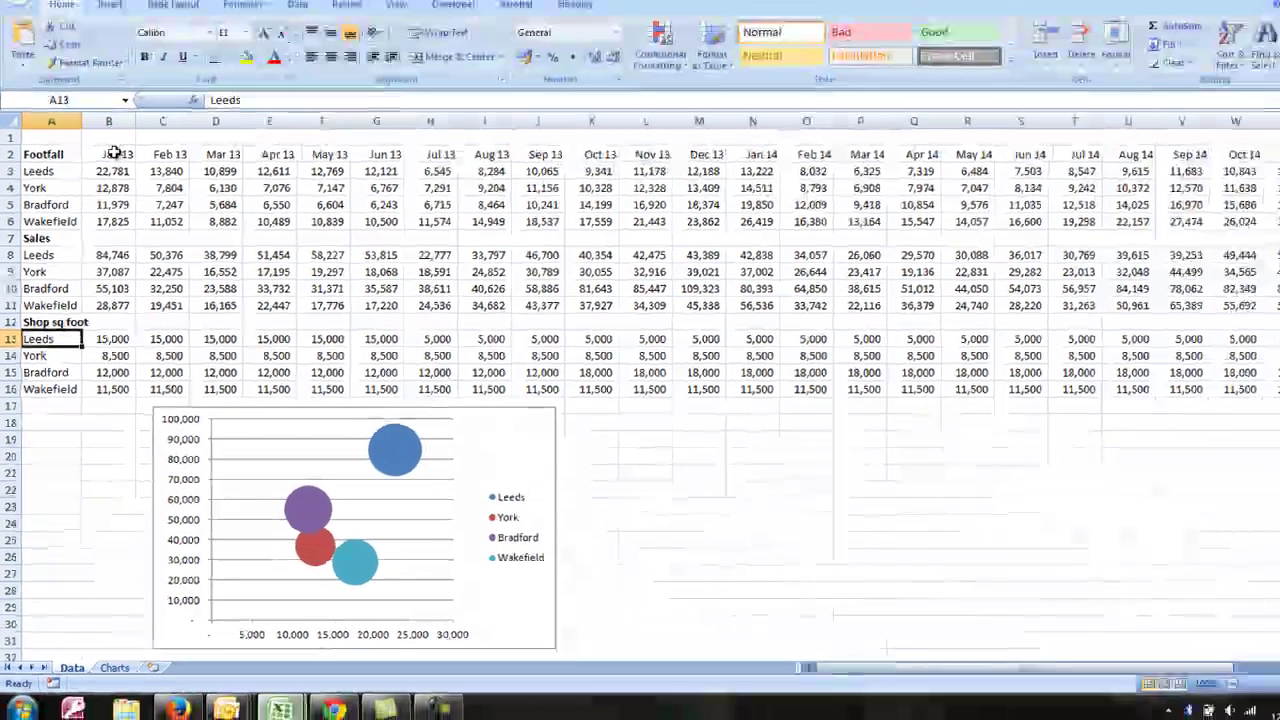
pyautogui.click(138, 70)
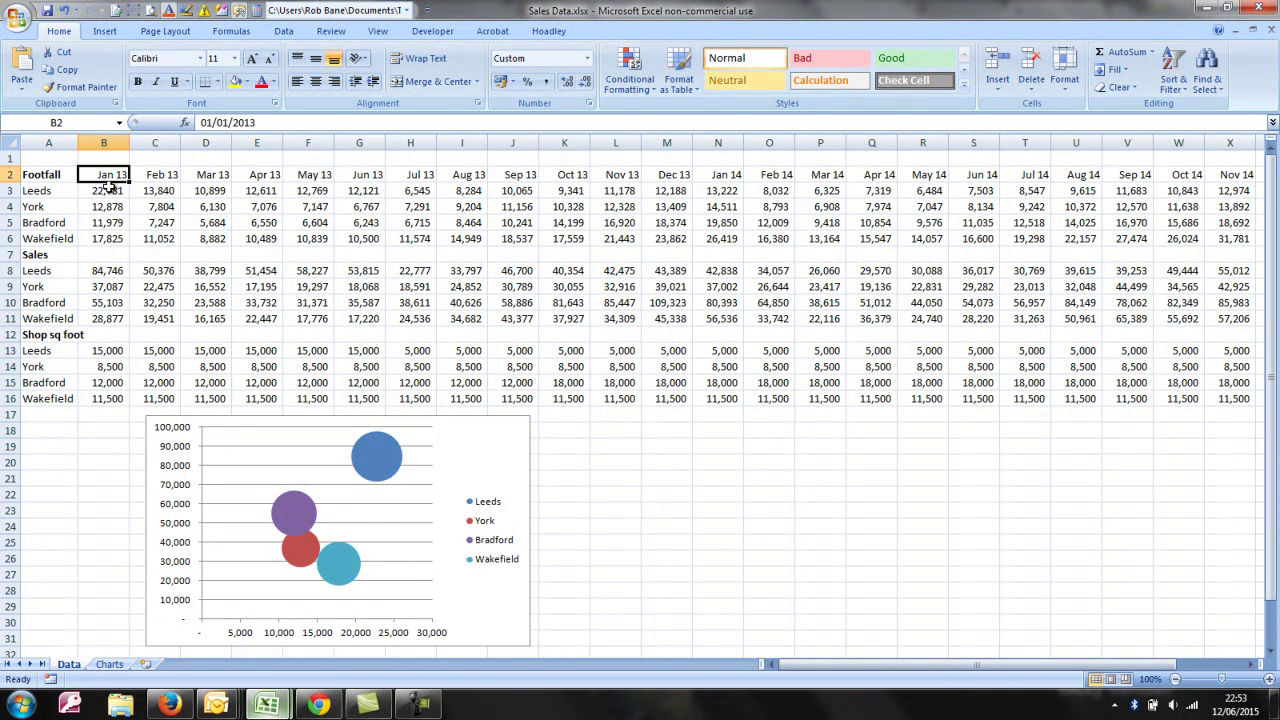
pyautogui.moveTo(108, 190); pyautogui.dragTo(108, 231)
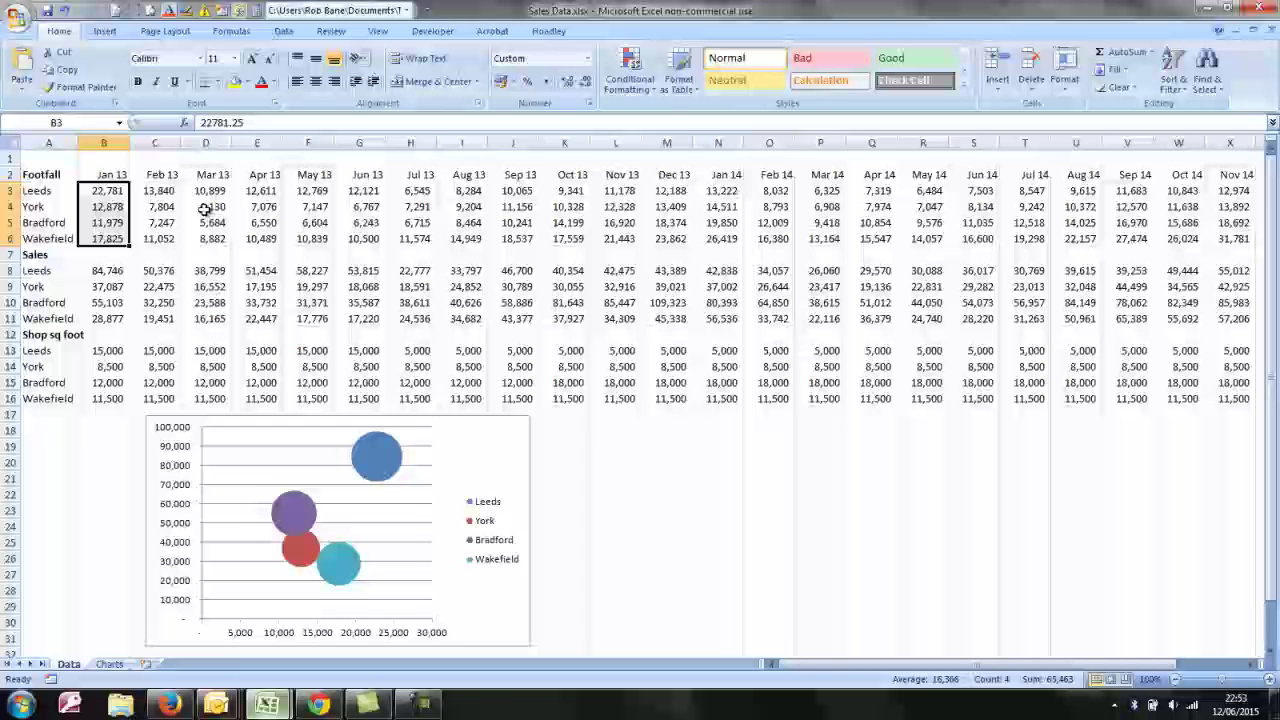
pyautogui.click(115, 174)
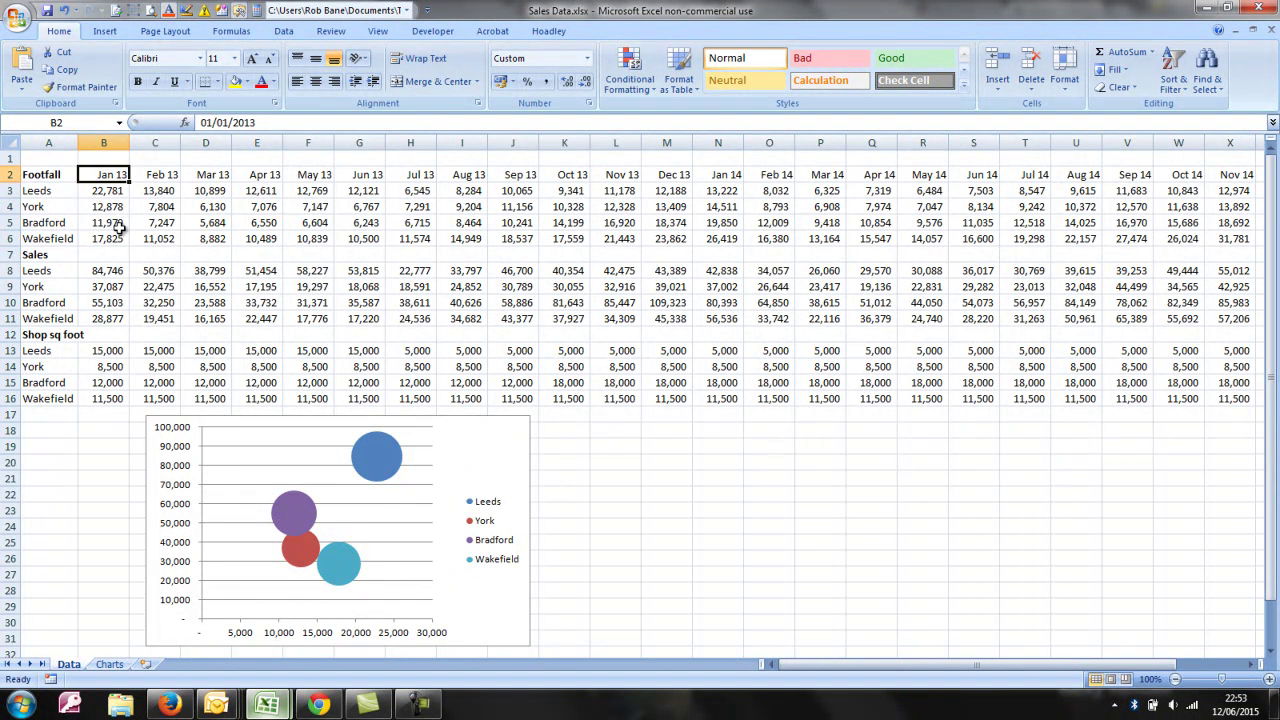
pyautogui.click(110, 191)
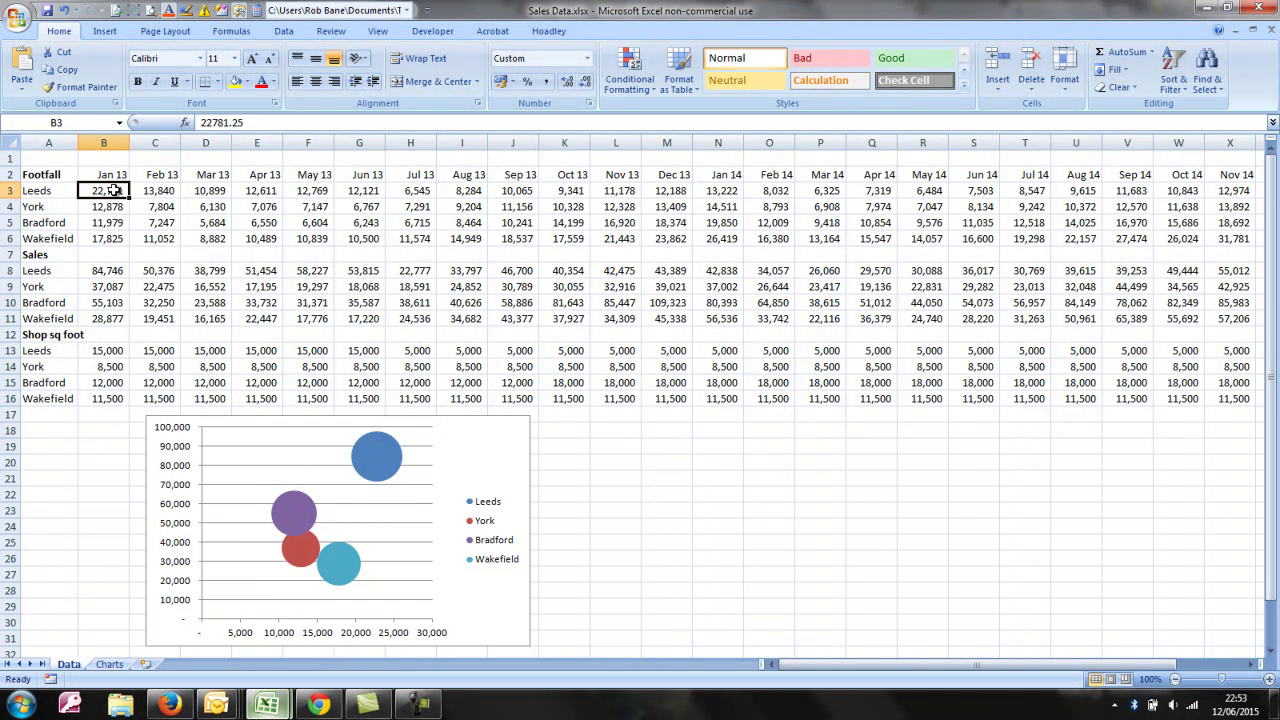
pyautogui.moveTo(114, 190); pyautogui.dragTo(114, 240)
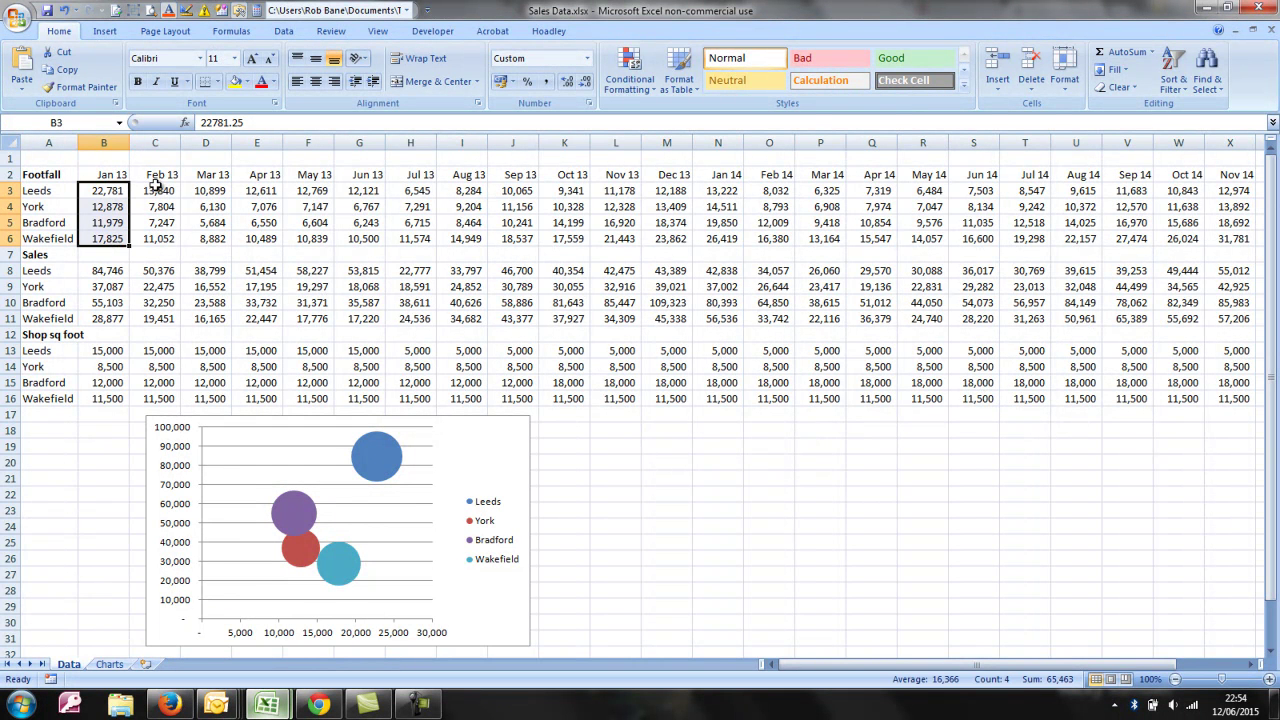
pyautogui.moveTo(155, 190); pyautogui.dragTo(150, 240)
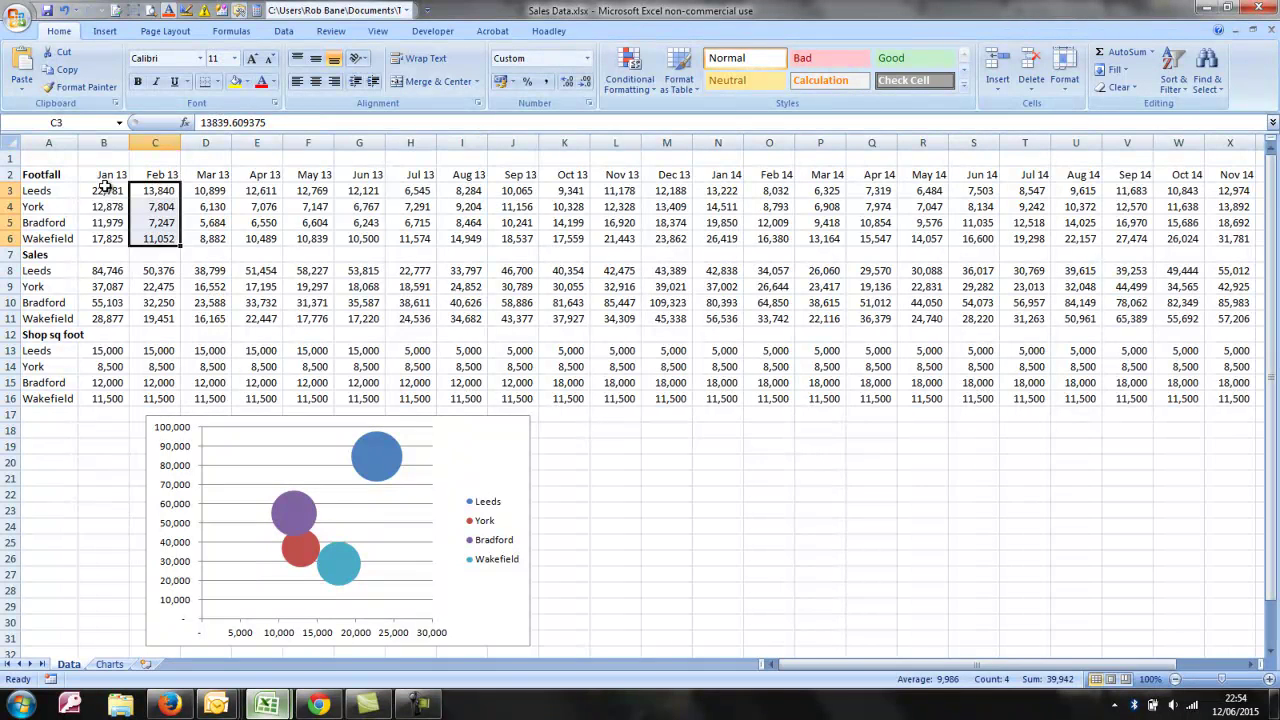
pyautogui.moveTo(108, 190); pyautogui.dragTo(108, 238)
pyautogui.moveTo(150, 190); pyautogui.dragTo(150, 238)
pyautogui.moveTo(115, 190); pyautogui.dragTo(130, 242)
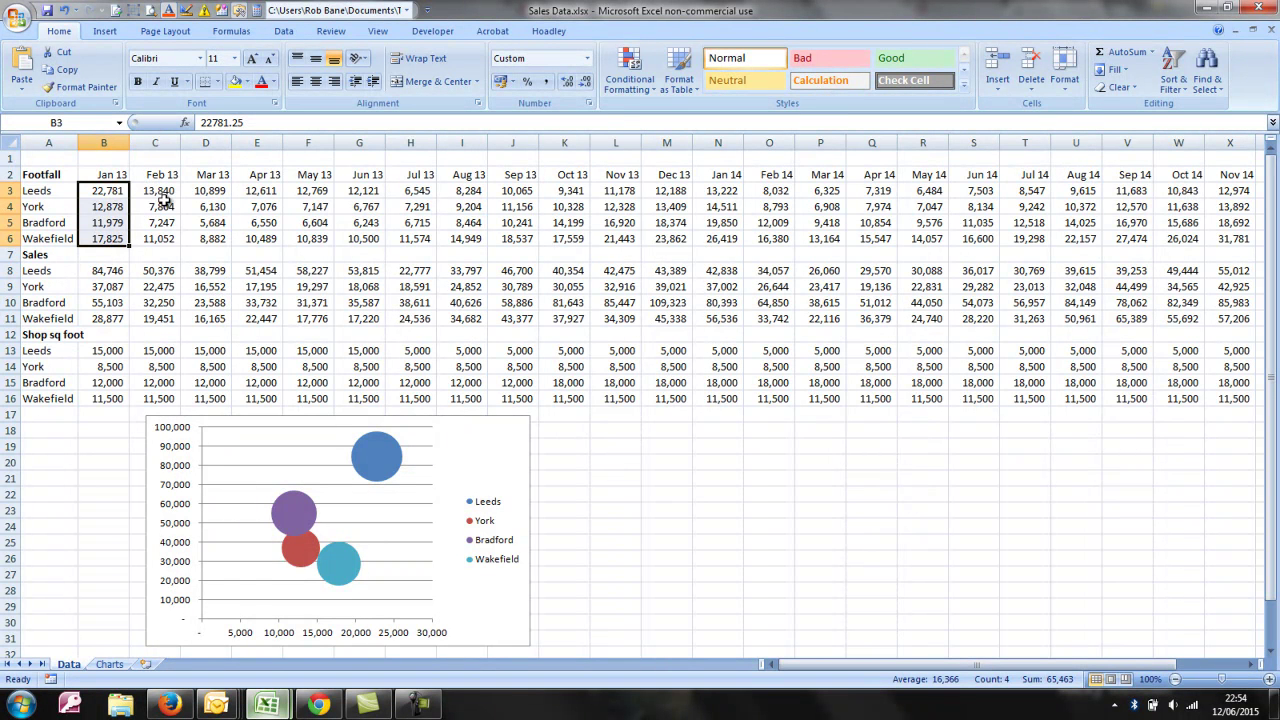
pyautogui.click(112, 192)
pyautogui.moveTo(112, 192); pyautogui.dragTo(112, 240)
pyautogui.moveTo(165, 190); pyautogui.dragTo(155, 238)
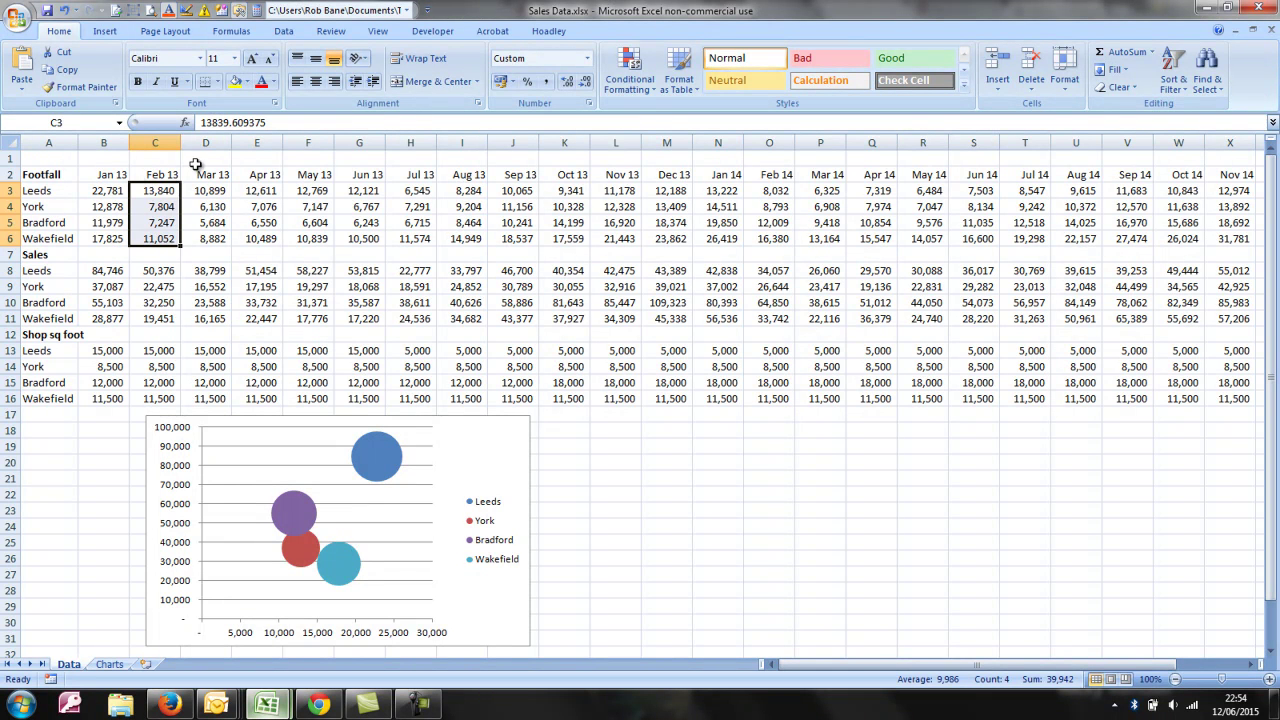
pyautogui.click(110, 176)
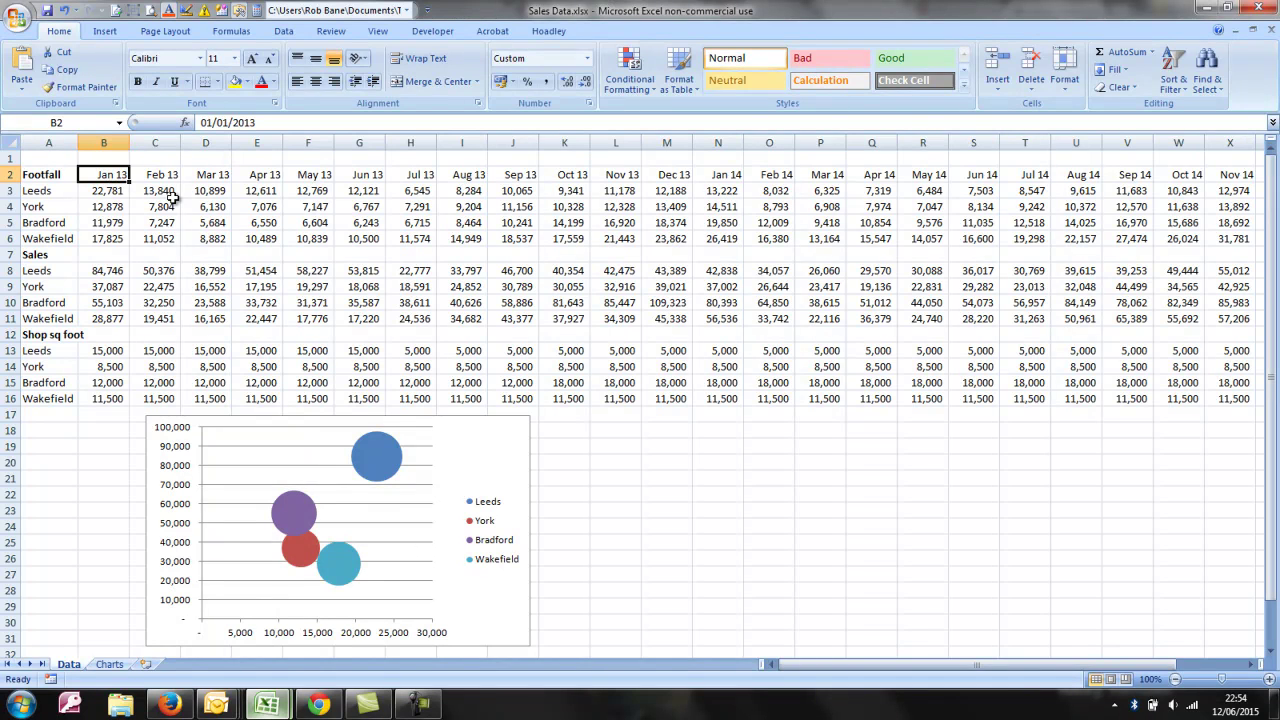